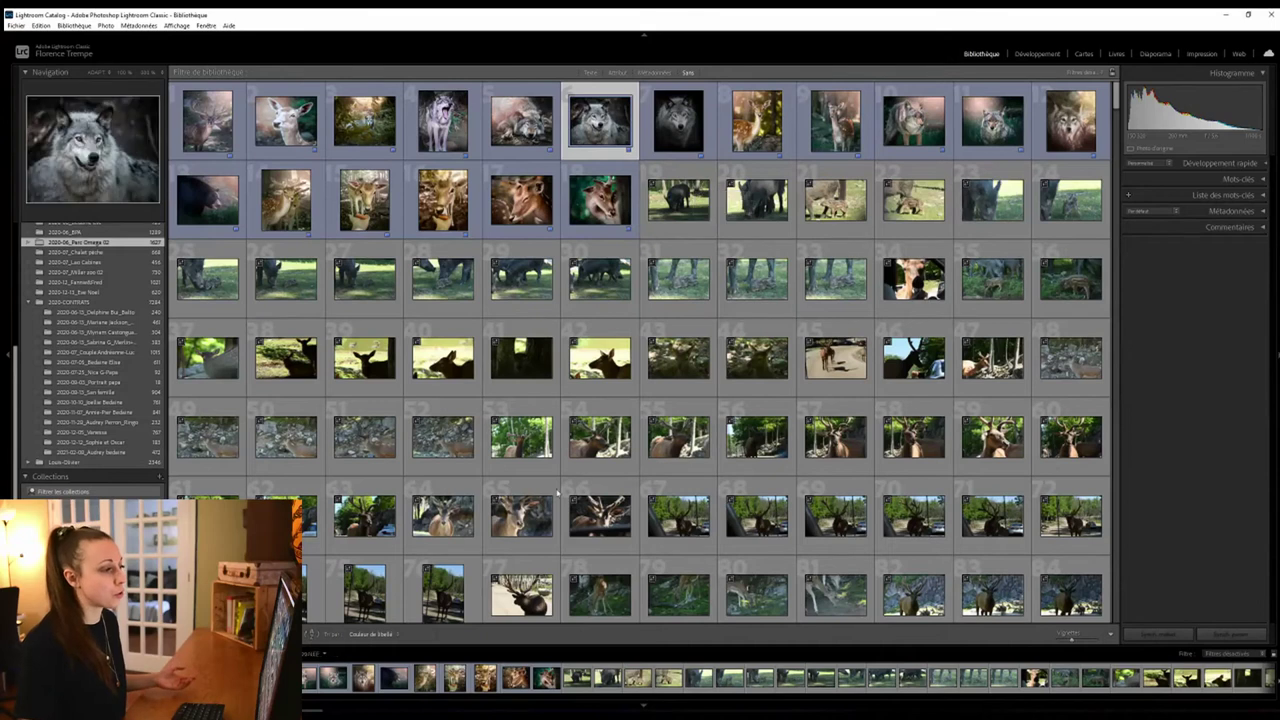
Step: Send the wolf portrait from Lightroom Classic to Photoshop as a smart object
{"action": "right_click", "coordinate": [613, 90]}
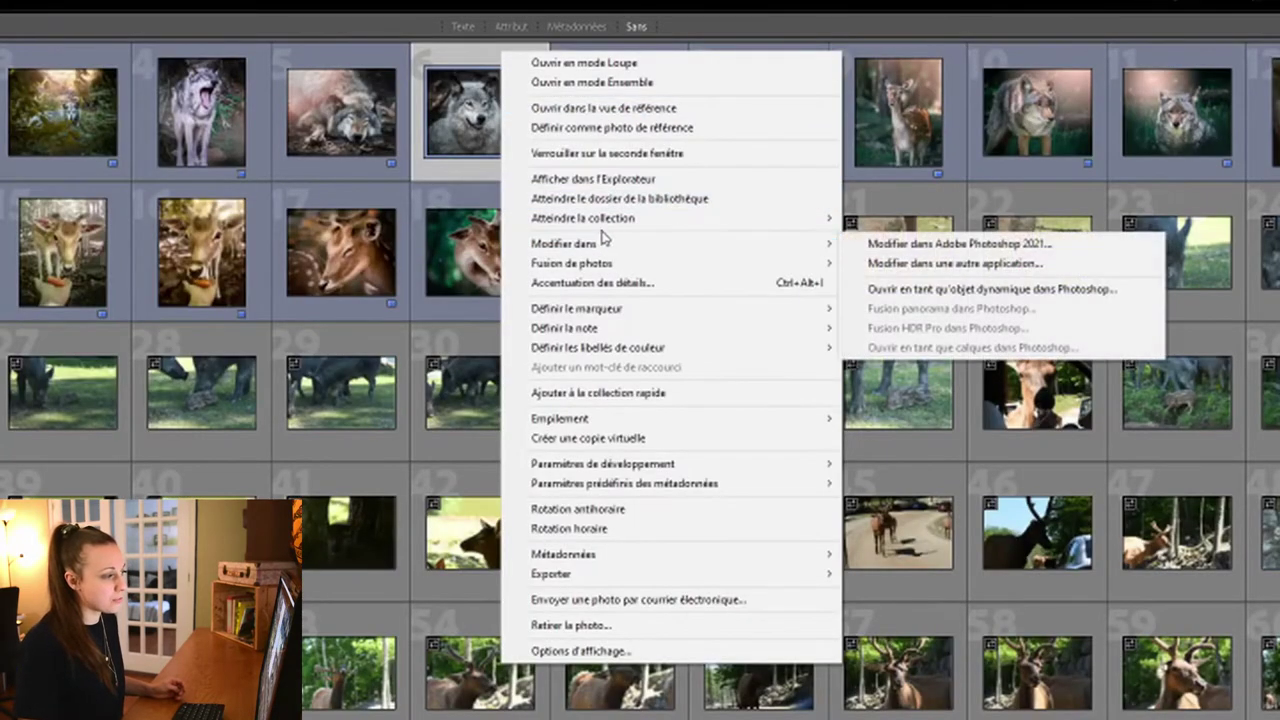
{"action": "mouse_move", "coordinate": [600, 243]}
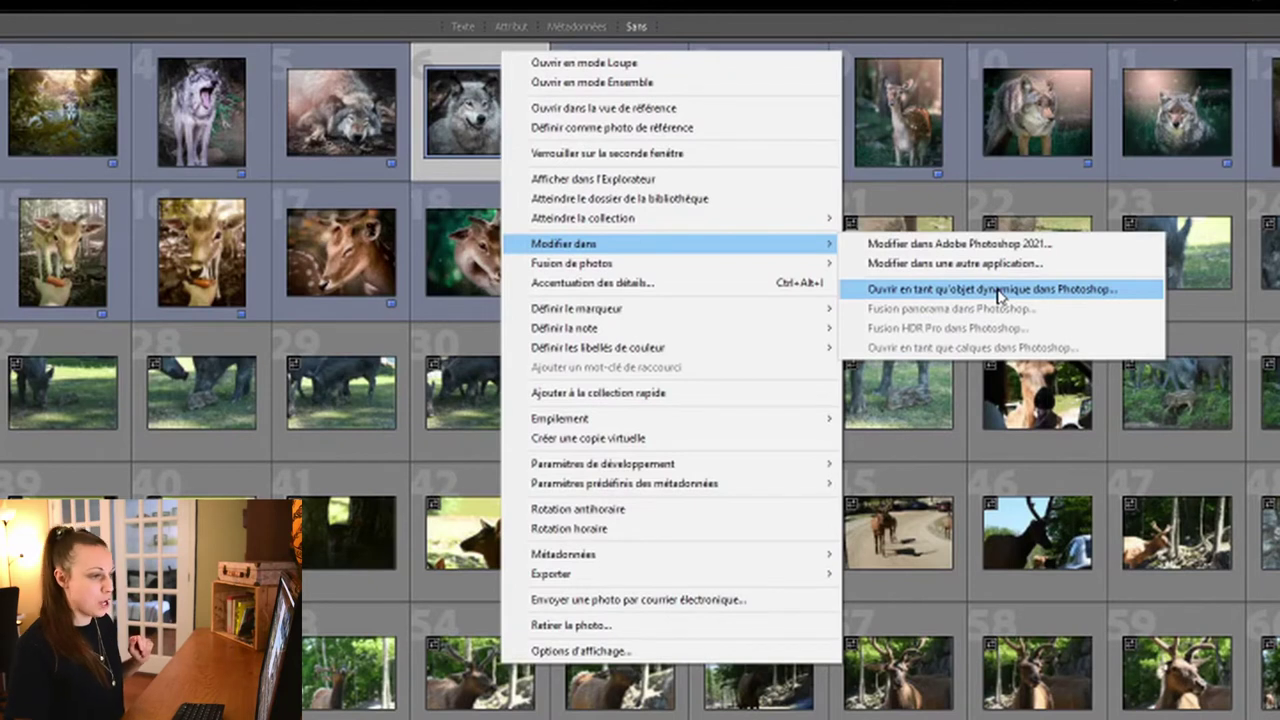
{"action": "left_click", "coordinate": [998, 290]}
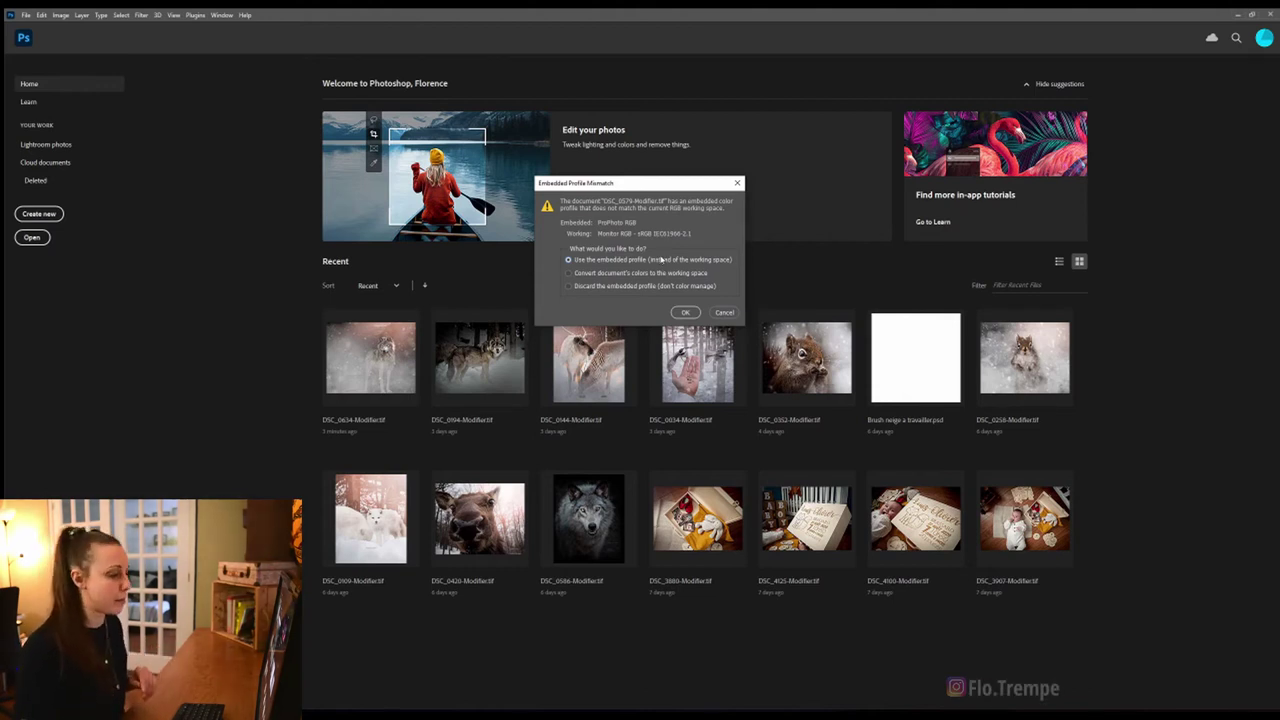
Step: Confirm 'Use the embedded profile' so the wolf photo opens as a smart-object layer
{"action": "left_click", "coordinate": [686, 312]}
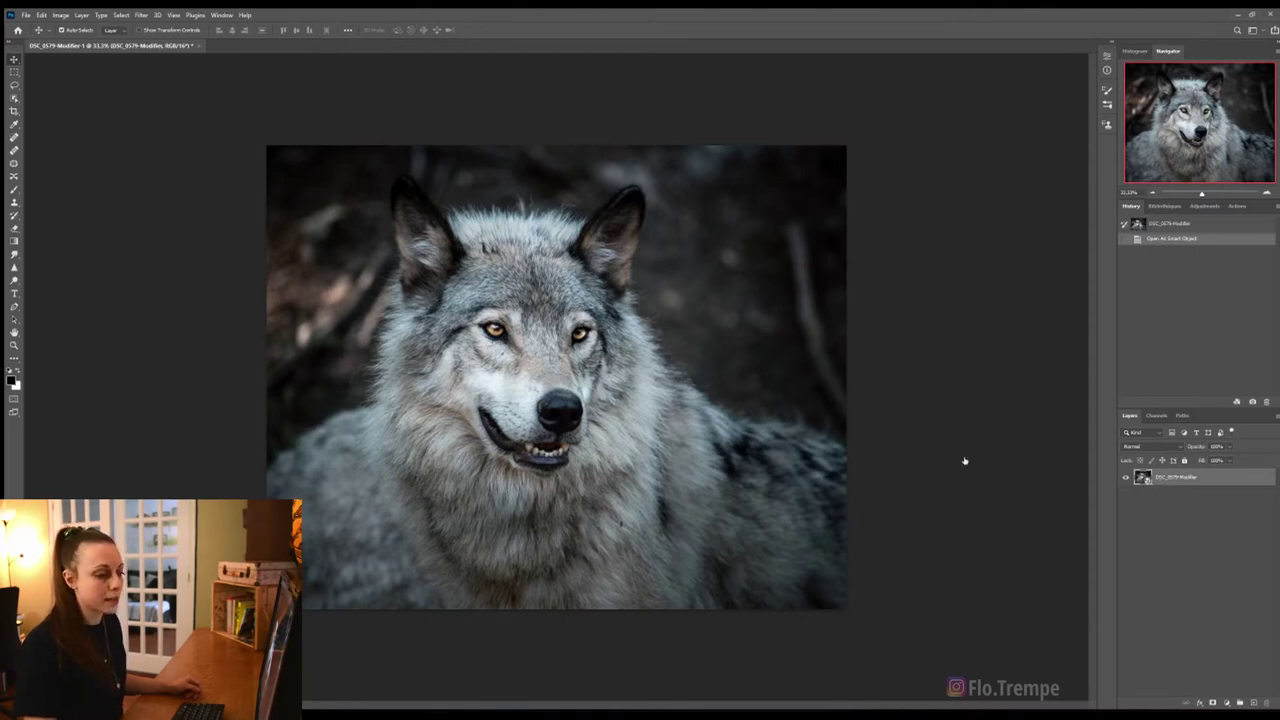
Step: Open the wolf layer in Camera Raw Filter (Shift+Ctrl+A) and expand the Basic panel after peeking at Tone Curve and Detail
{"action": "key", "text": "ctrl+shift+a"}
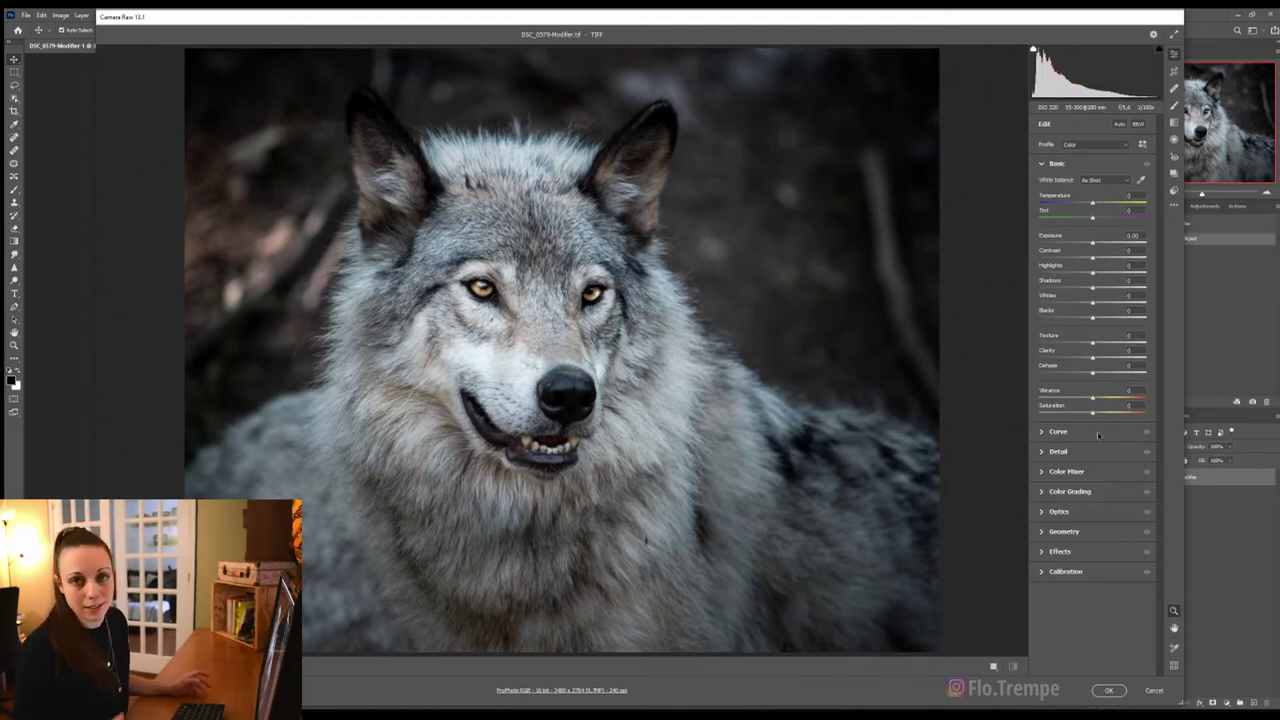
{"action": "left_click", "coordinate": [1044, 166]}
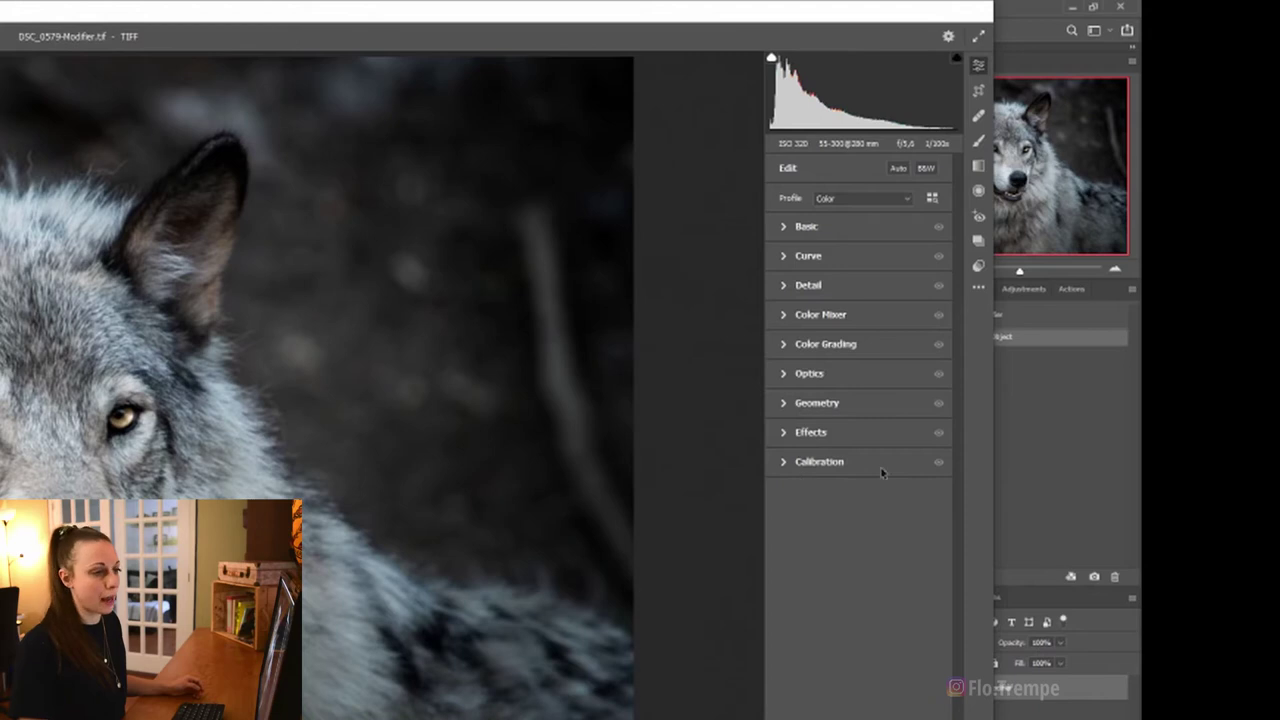
{"action": "left_click", "coordinate": [789, 230]}
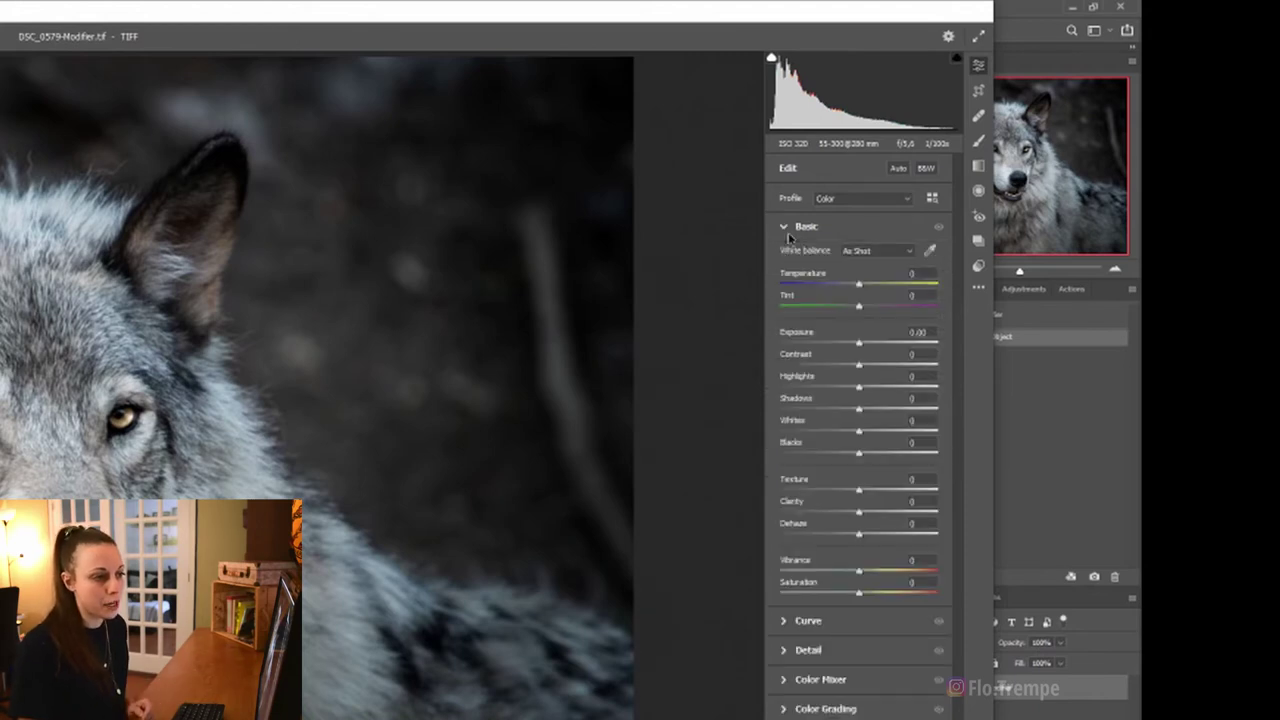
{"action": "left_click", "coordinate": [789, 232]}
{"action": "left_click", "coordinate": [788, 260]}
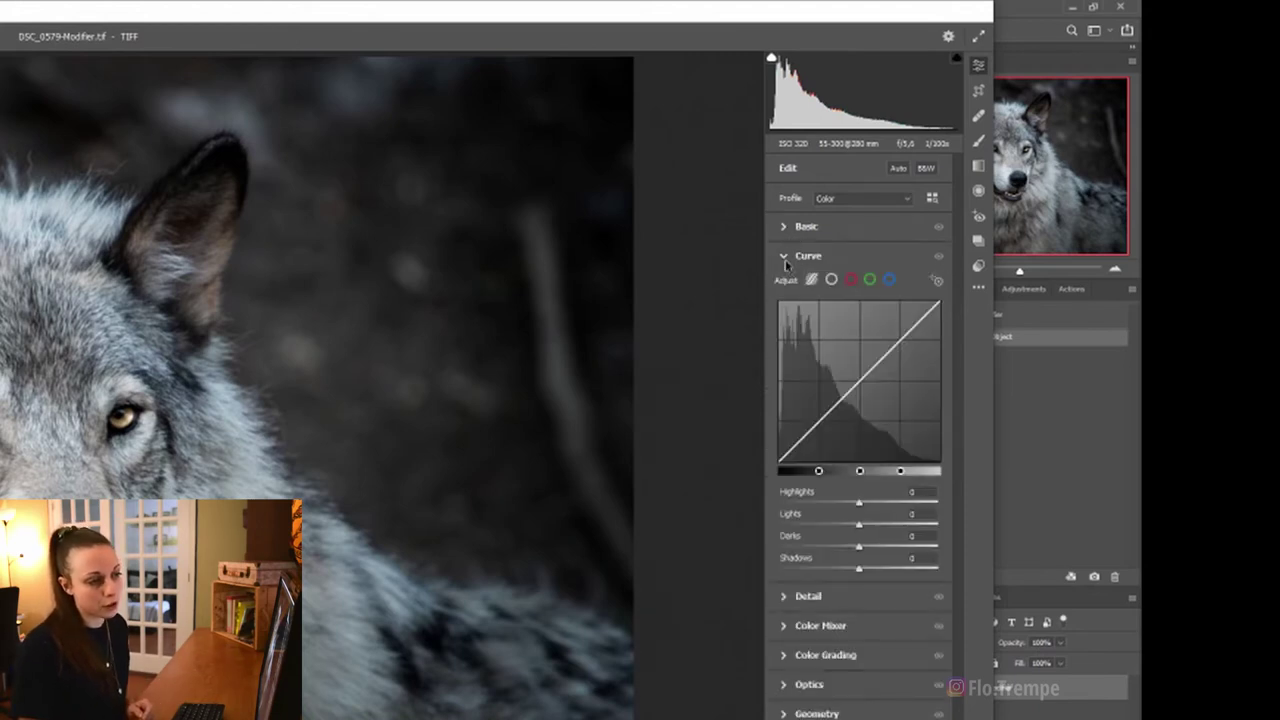
{"action": "left_click", "coordinate": [786, 258]}
{"action": "left_click", "coordinate": [787, 287]}
{"action": "left_click", "coordinate": [787, 287]}
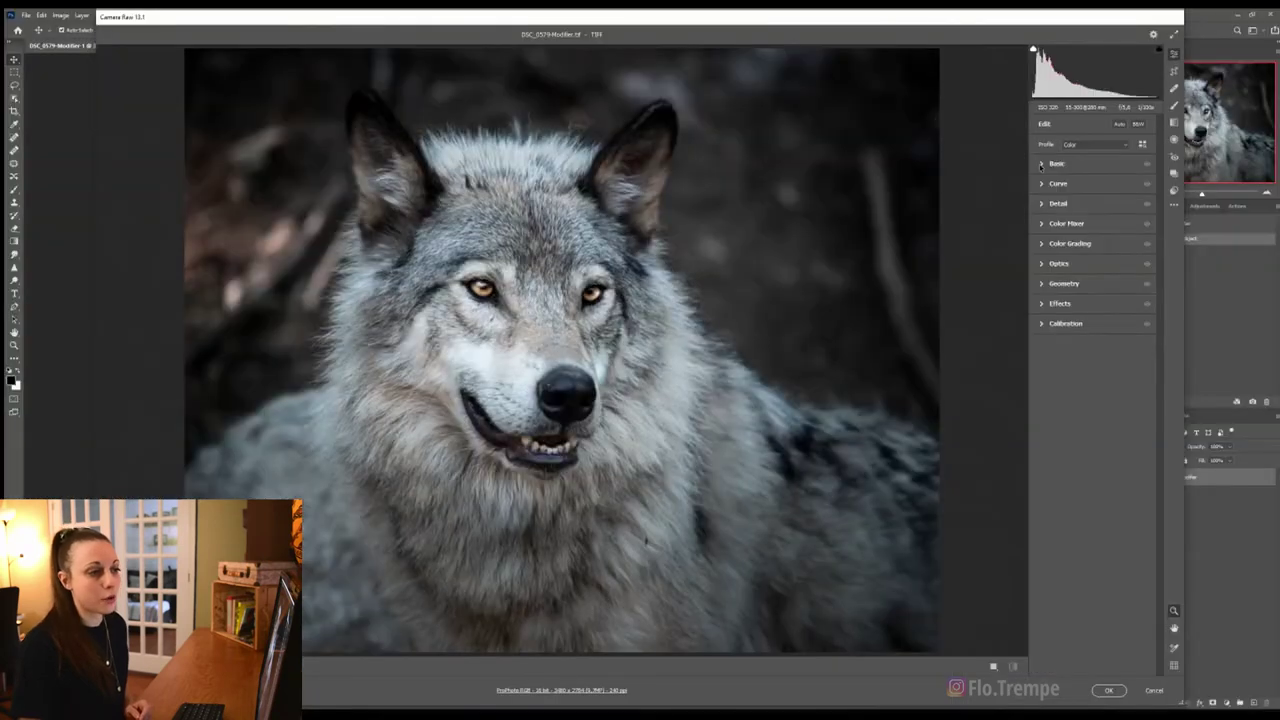
{"action": "left_click", "coordinate": [778, 224]}
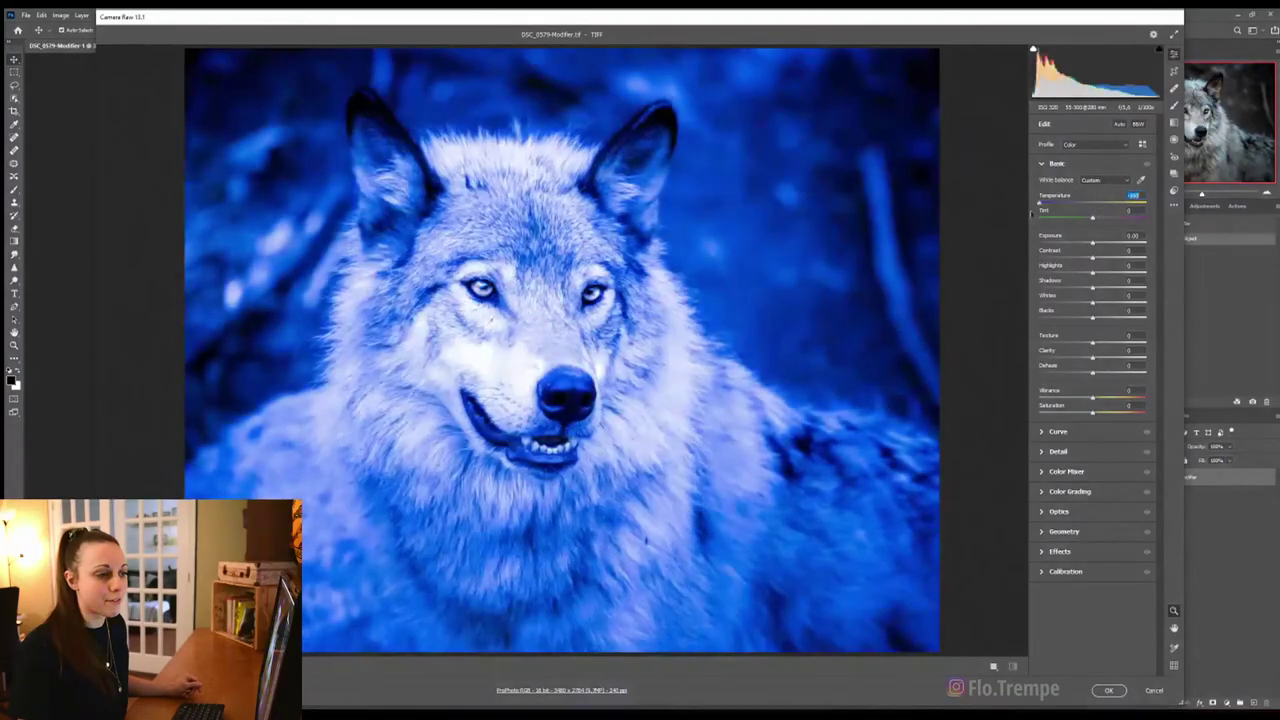
Step: Test Temperature and Tint, reset Tint to 0, and lower Exposure to -0.15
{"action": "left_click_drag", "start_coordinate": [1034, 204], "coordinate": [1092, 204]}
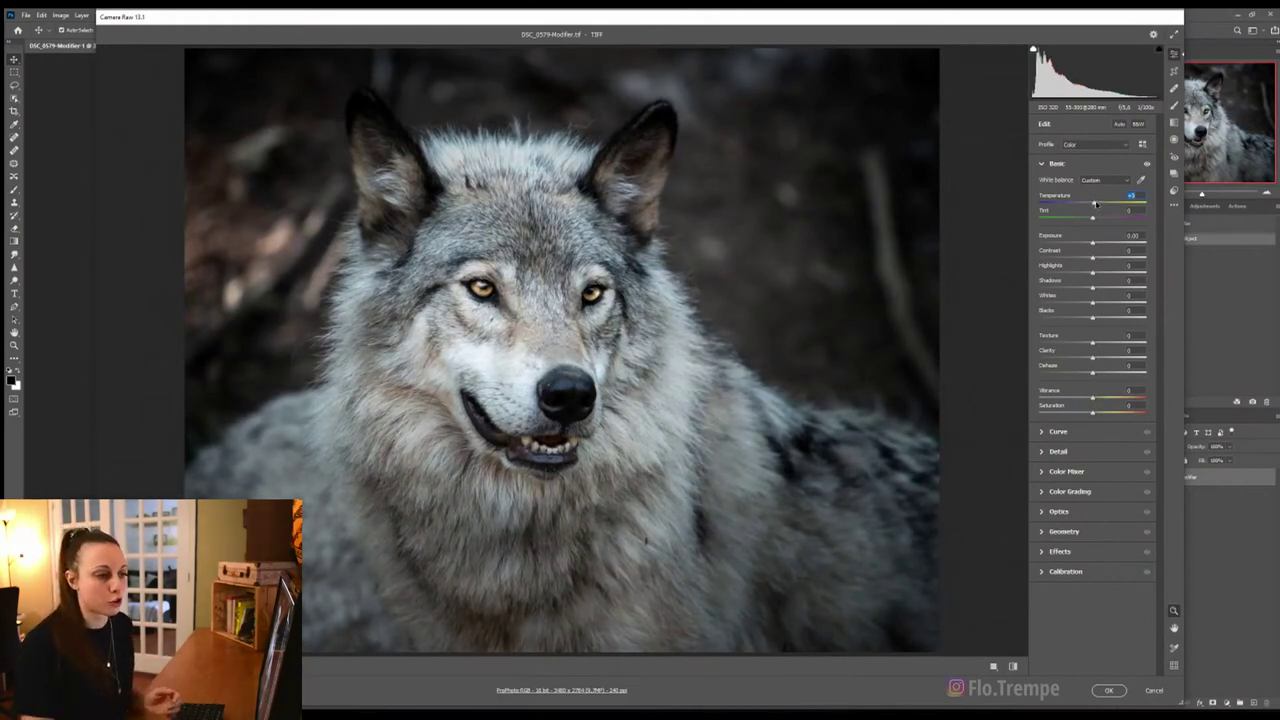
{"action": "mouse_move", "coordinate": [1083, 208]}
{"action": "left_mouse_down"}
{"action": "mouse_move", "coordinate": [1062, 204]}
{"action": "mouse_move", "coordinate": [1120, 217]}
{"action": "mouse_move", "coordinate": [1080, 243]}
{"action": "mouse_move", "coordinate": [1100, 232]}
{"action": "left_mouse_up"}
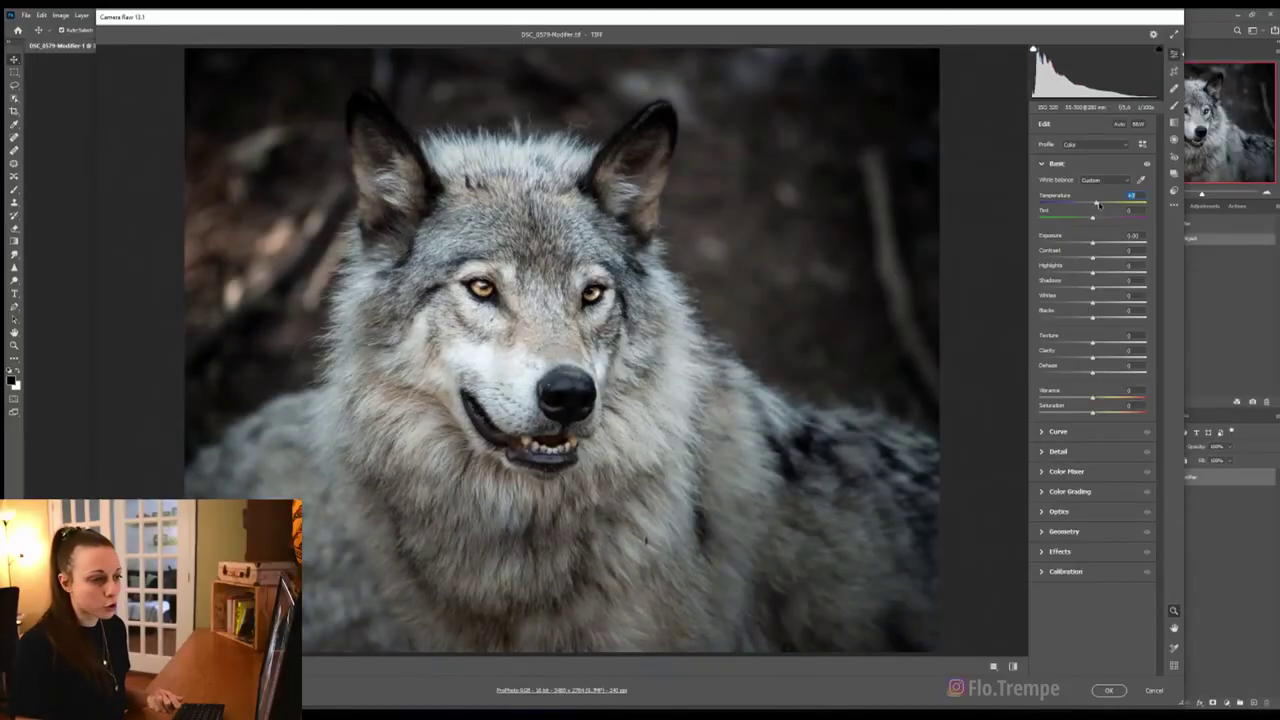
{"action": "left_click_drag", "start_coordinate": [1094, 204], "coordinate": [1097, 204]}
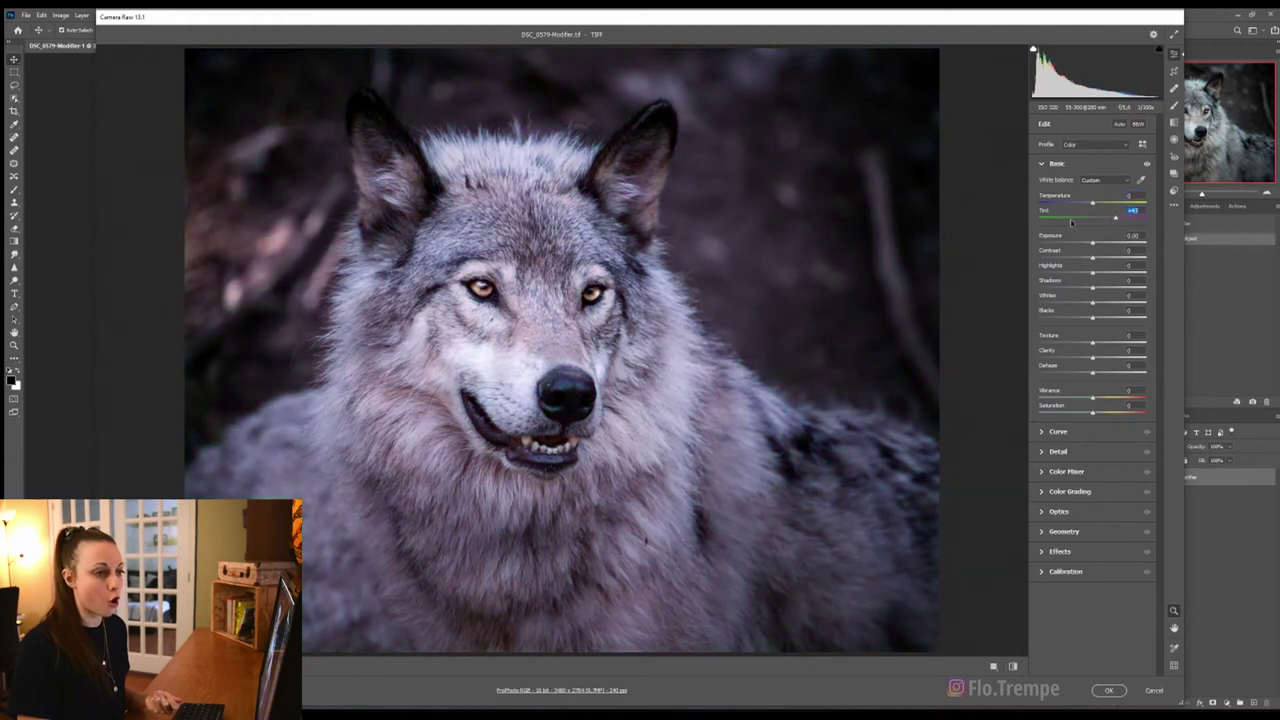
{"action": "left_click_drag", "start_coordinate": [1071, 218], "coordinate": [1065, 218]}
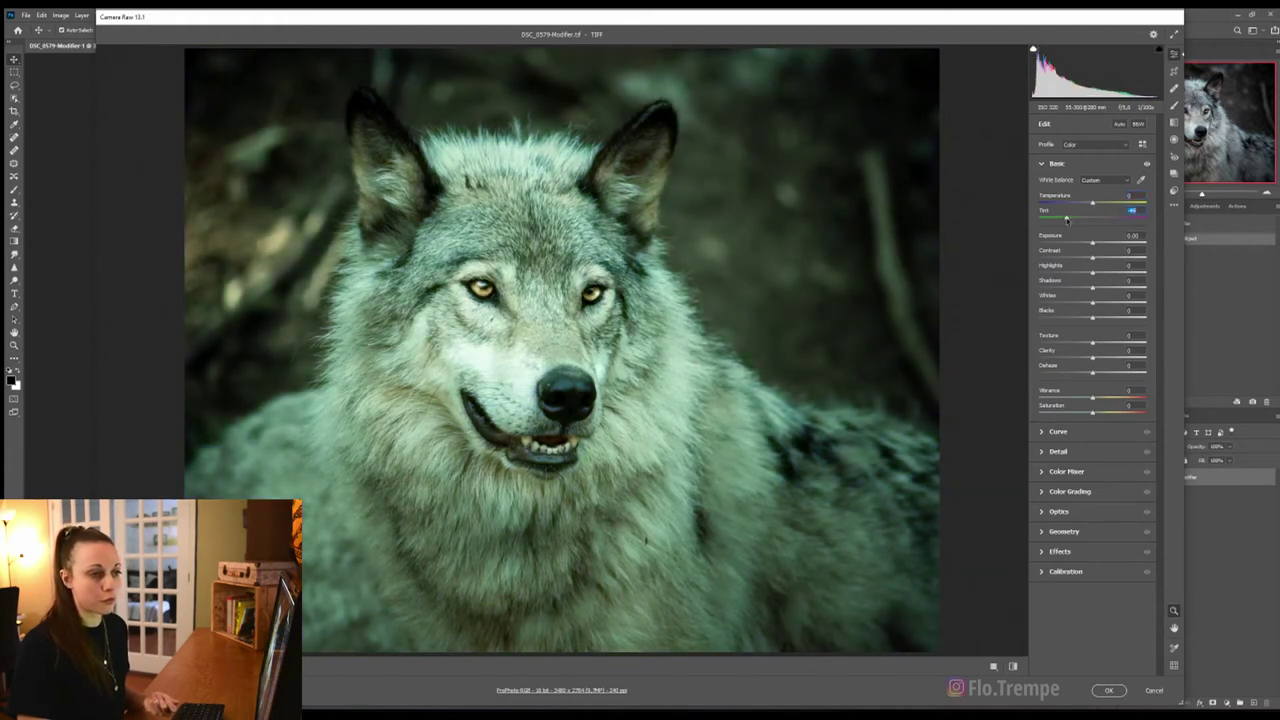
{"action": "double_click", "coordinate": [1067, 218]}
{"action": "left_click_drag", "start_coordinate": [1092, 244], "coordinate": [1096, 256]}
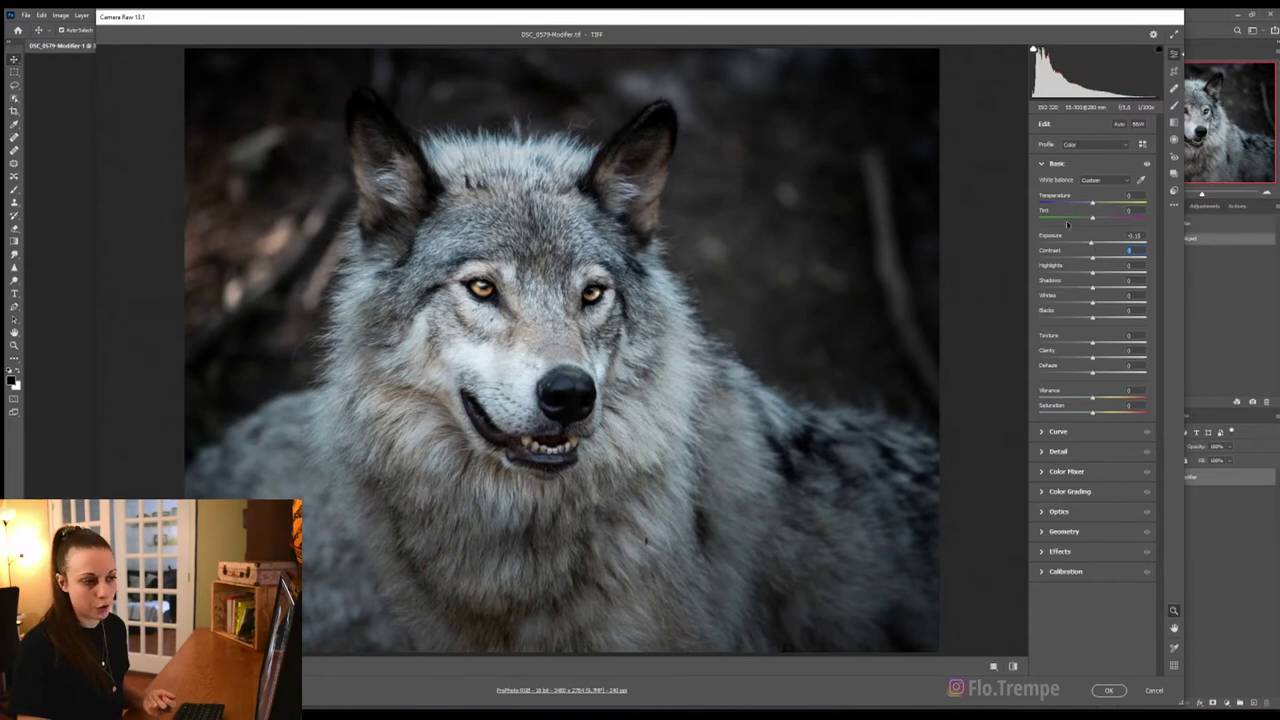
{"action": "left_click", "coordinate": [1040, 163]}
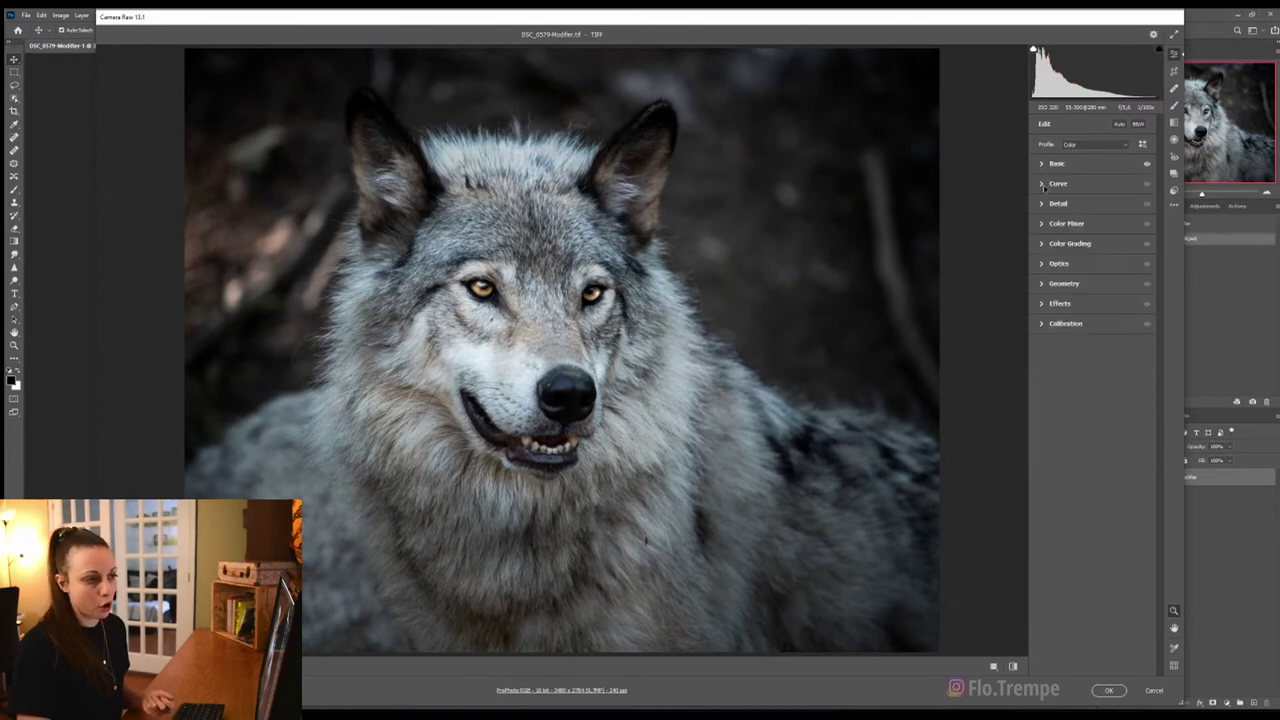
{"action": "left_click", "coordinate": [1043, 184]}
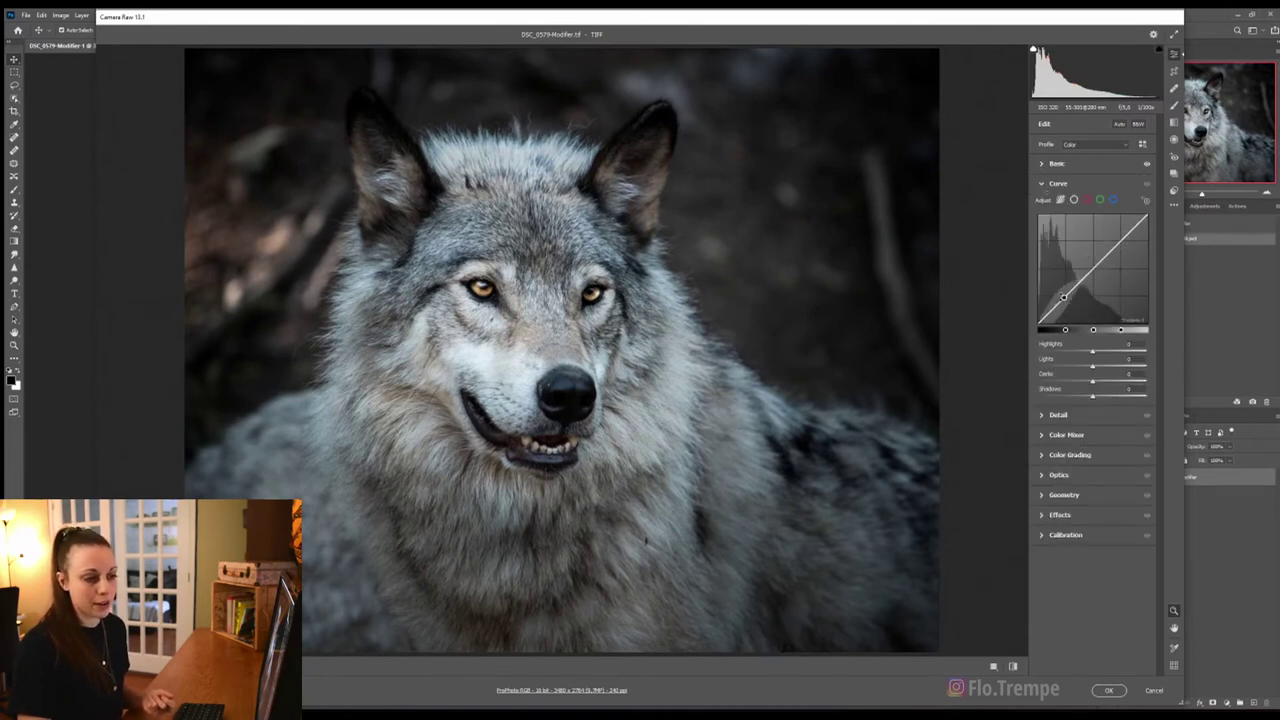
{"action": "left_click", "coordinate": [1067, 293]}
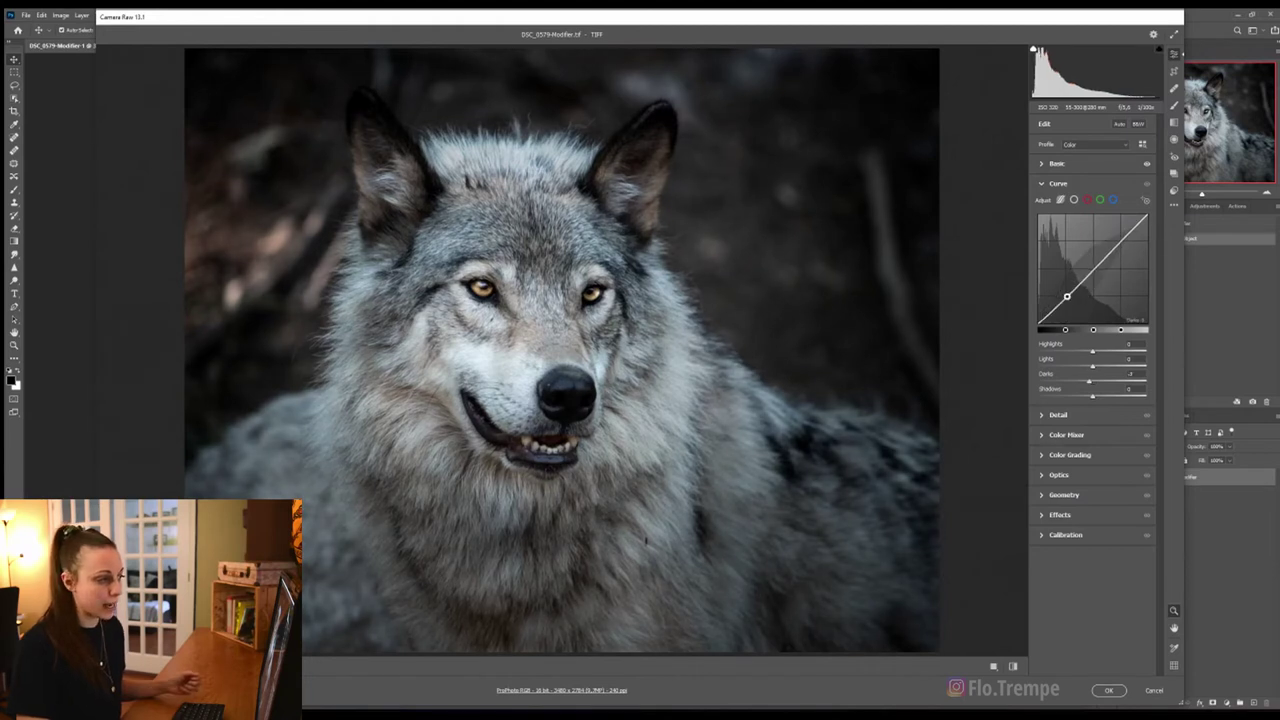
{"action": "left_click_drag", "start_coordinate": [1067, 296], "coordinate": [1067, 300]}
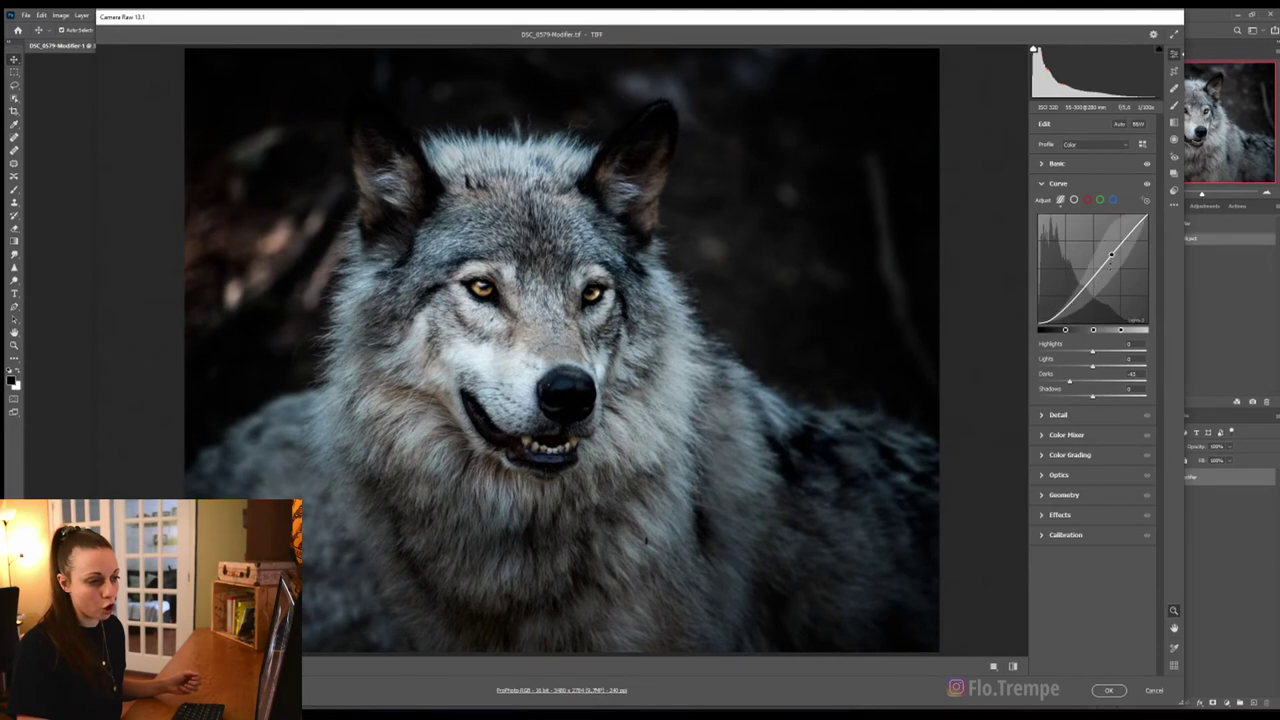
{"action": "left_click_drag", "start_coordinate": [1134, 230], "coordinate": [1120, 241]}
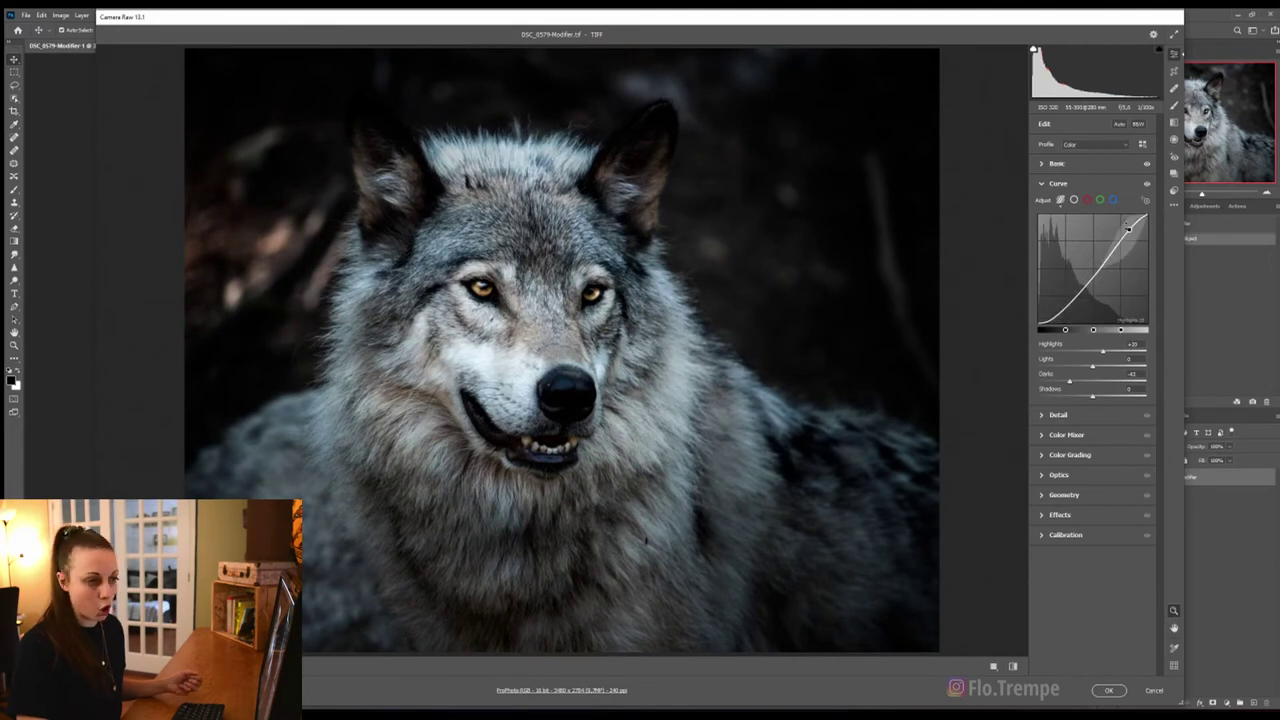
{"action": "key", "text": "Tab"}
{"action": "key", "text": "Tab"}
{"action": "type", "text": "0"}
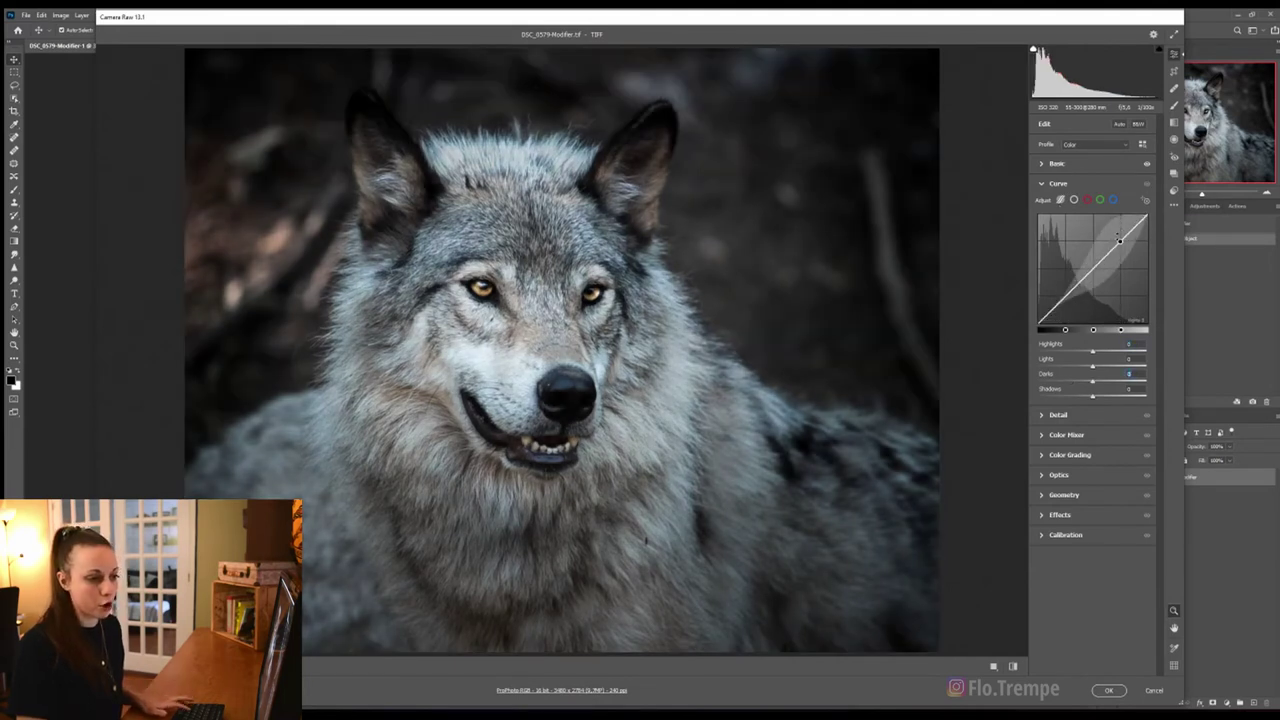
{"action": "left_click", "coordinate": [1086, 200]}
{"action": "left_click", "coordinate": [1100, 200]}
{"action": "left_click", "coordinate": [1113, 200]}
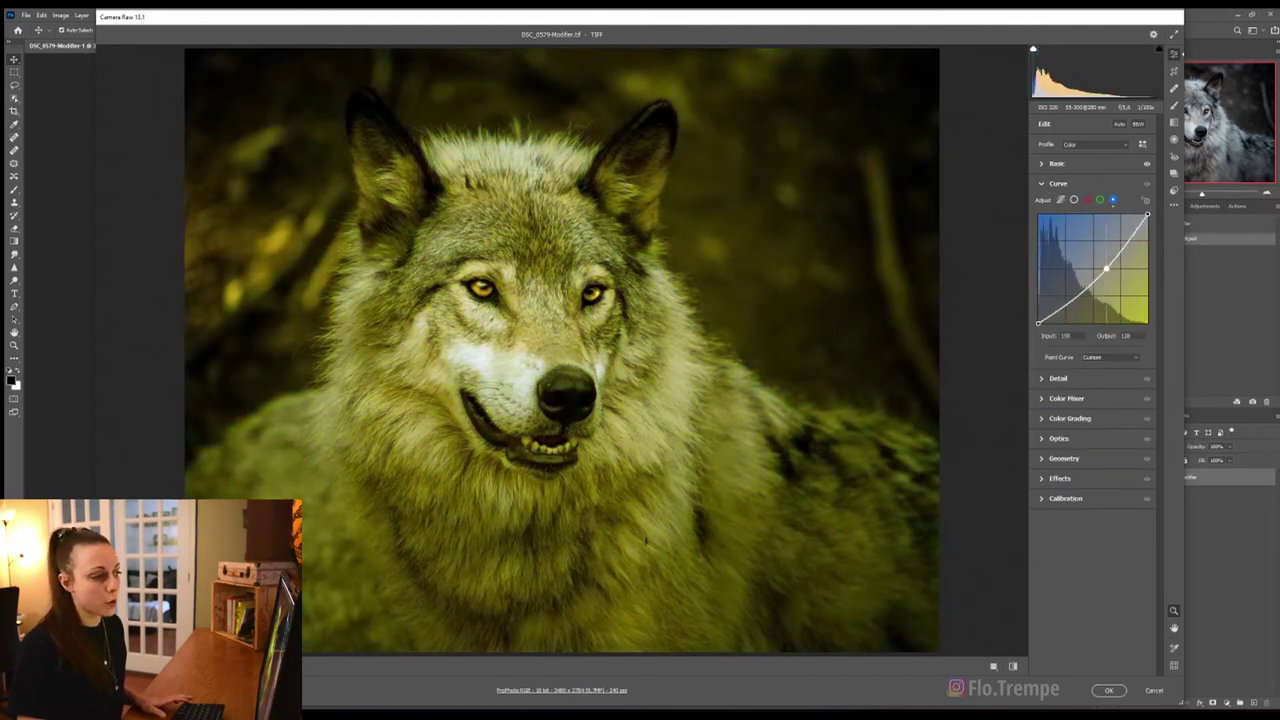
{"action": "left_click_drag", "start_coordinate": [1104, 260], "coordinate": [1104, 340]}
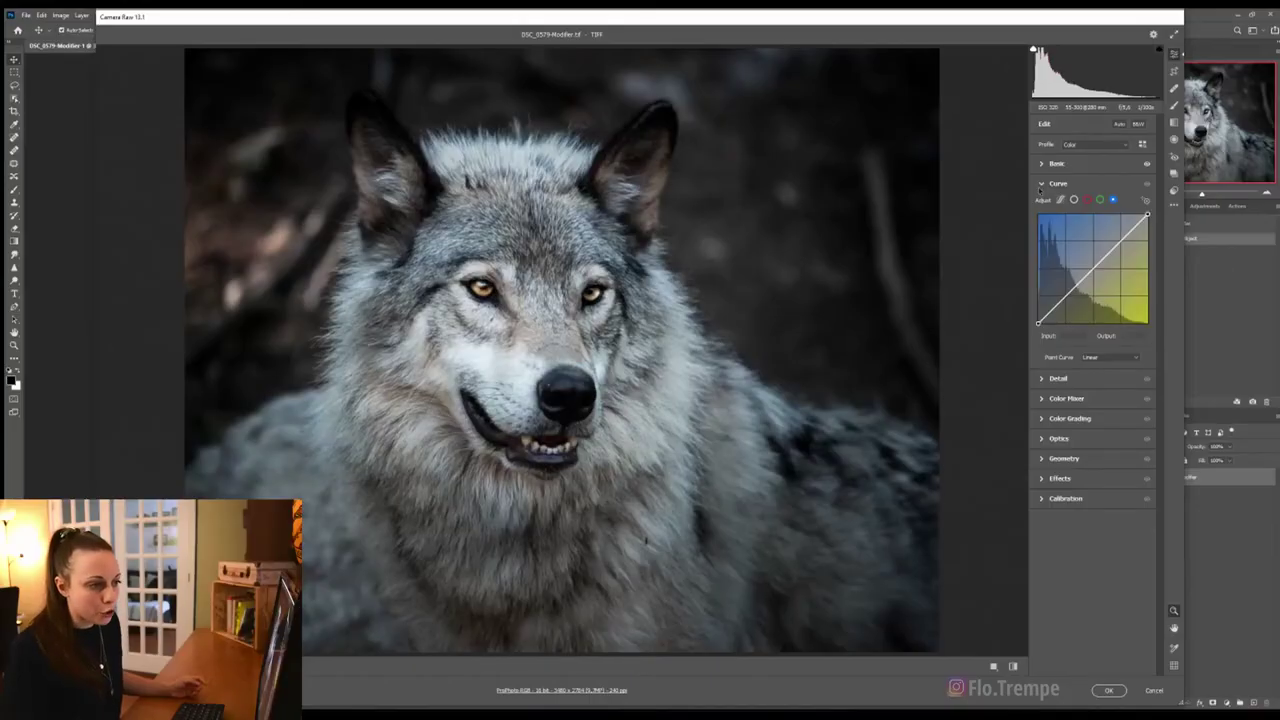
Step: Set Noise Reduction to 15 in the Detail panel, then collapse it
{"action": "left_click", "coordinate": [1041, 184]}
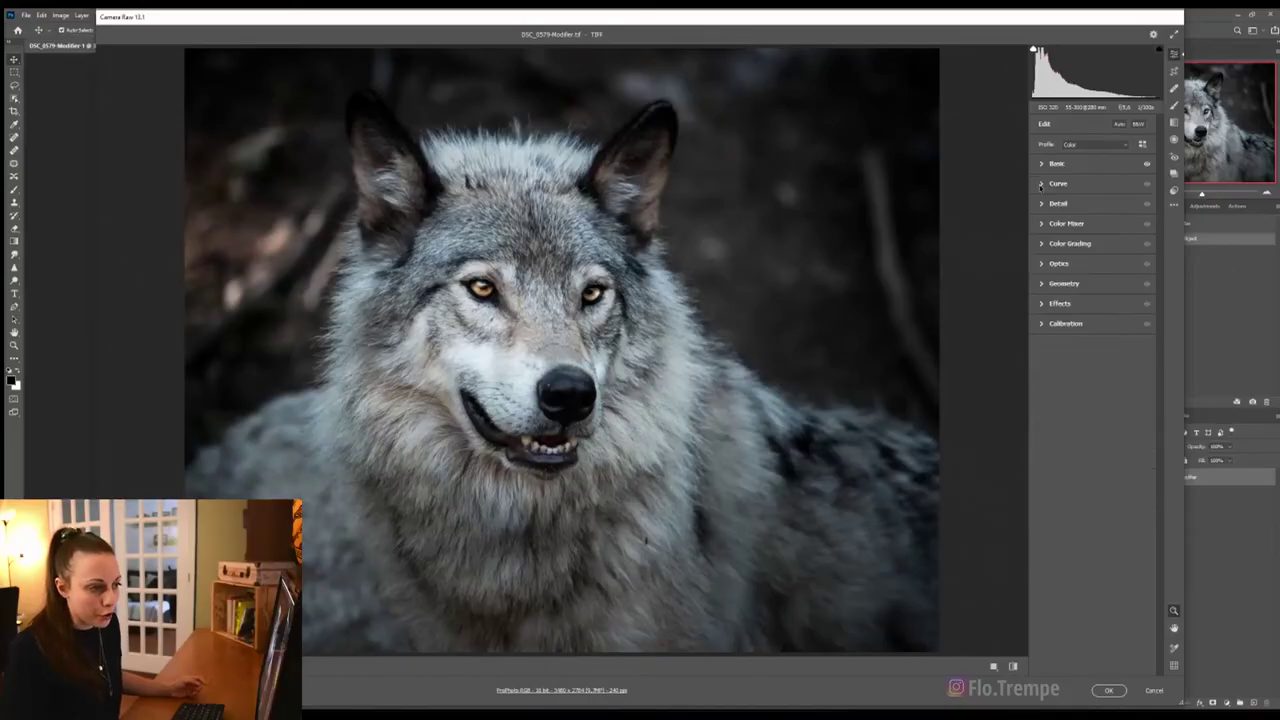
{"action": "left_click", "coordinate": [1042, 204]}
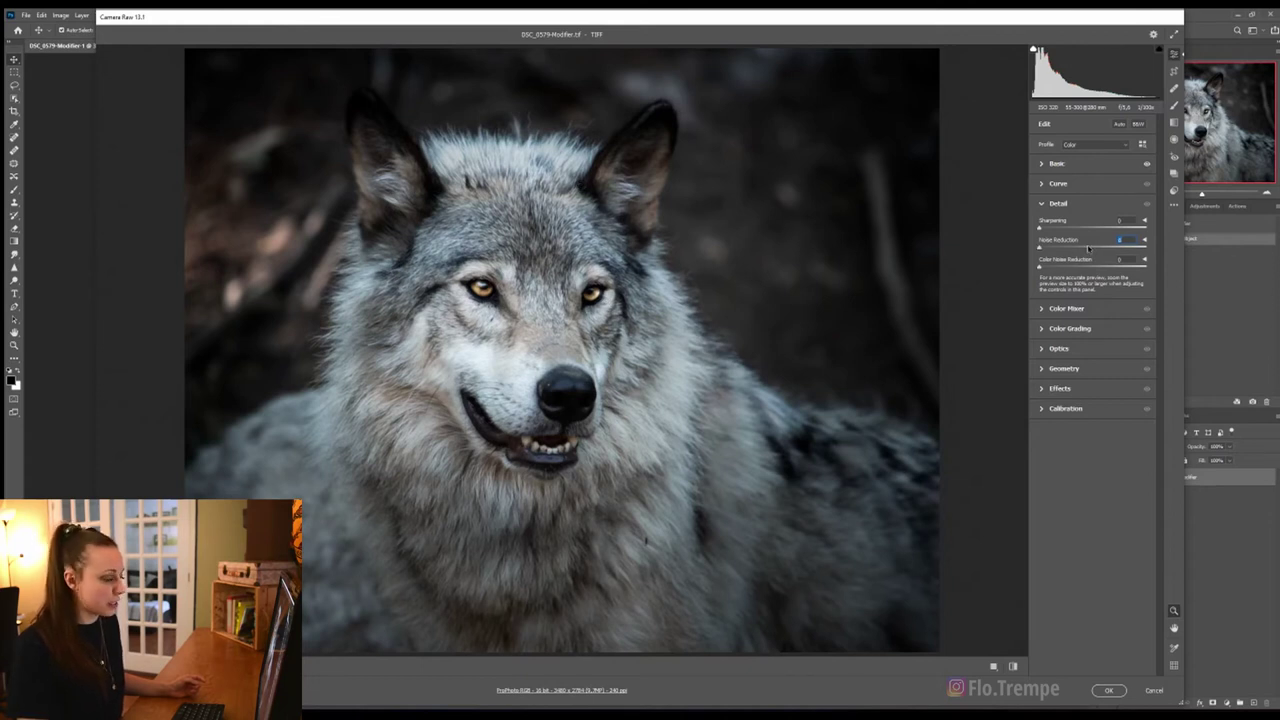
{"action": "type", "text": "15"}
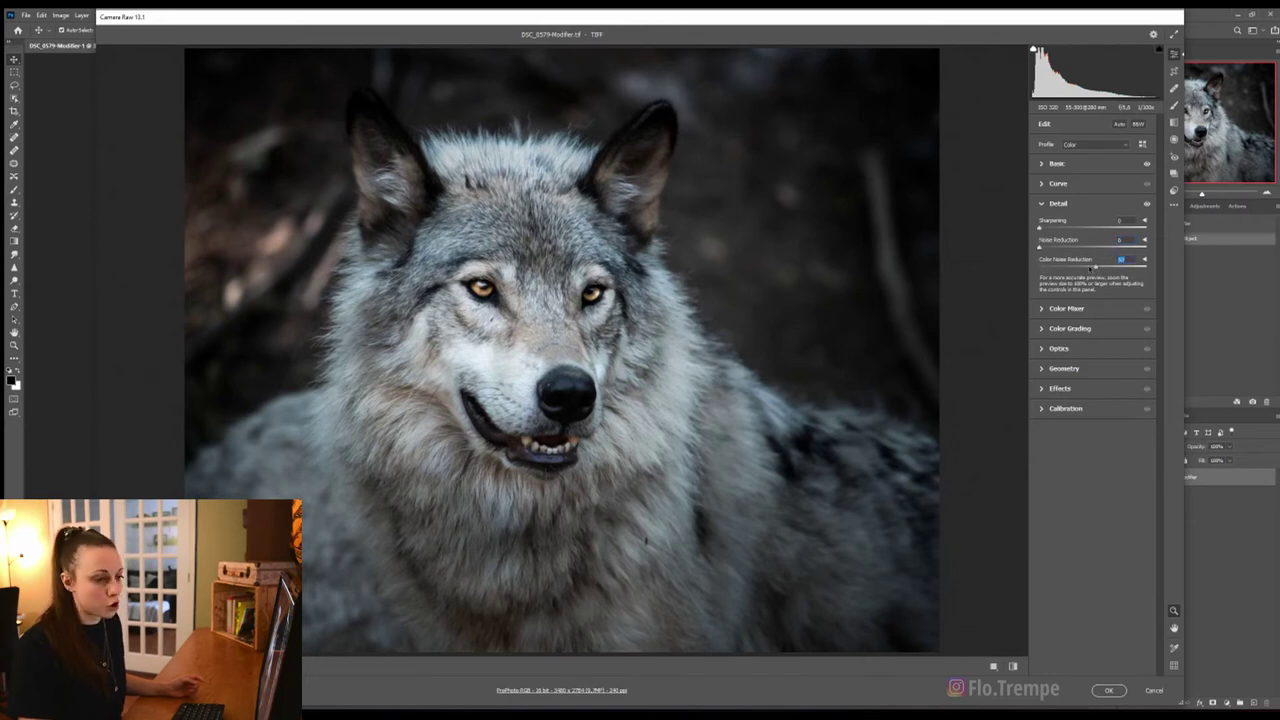
{"action": "left_click", "coordinate": [1042, 204]}
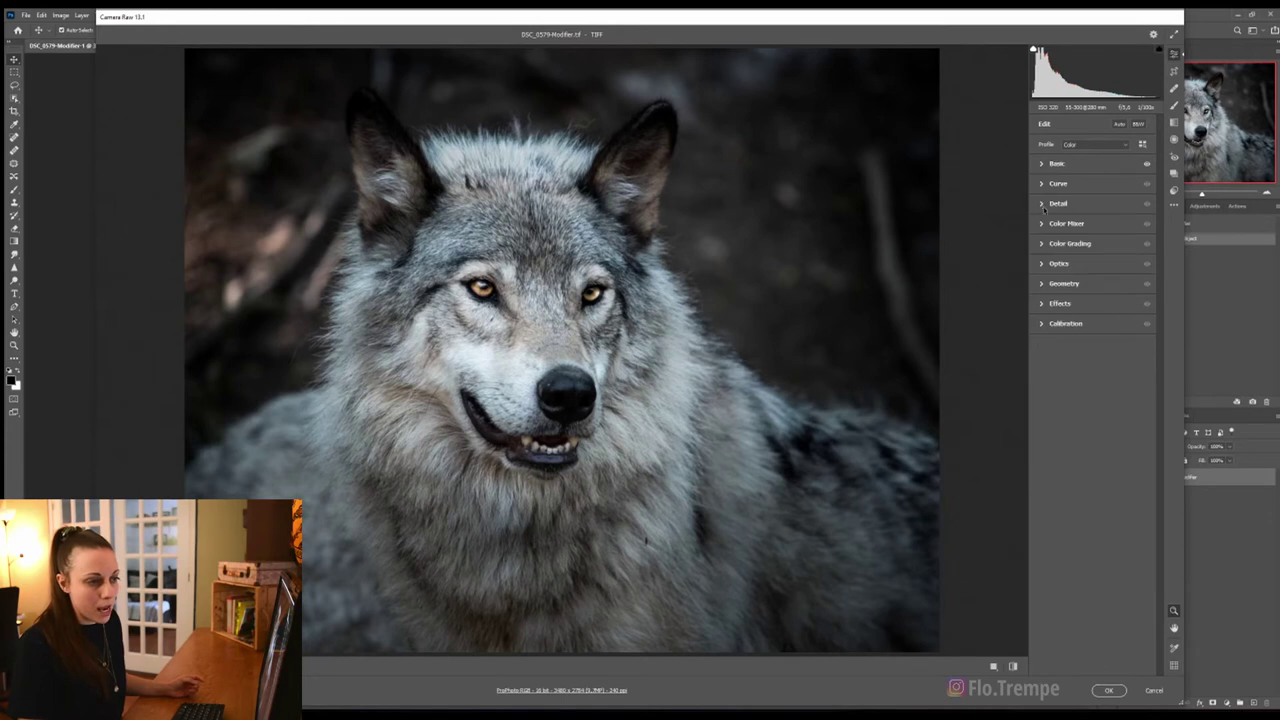
Step: In Color Mixer, test the Reds and Blues hue sliders and reset both to 0
{"action": "left_click", "coordinate": [1042, 225]}
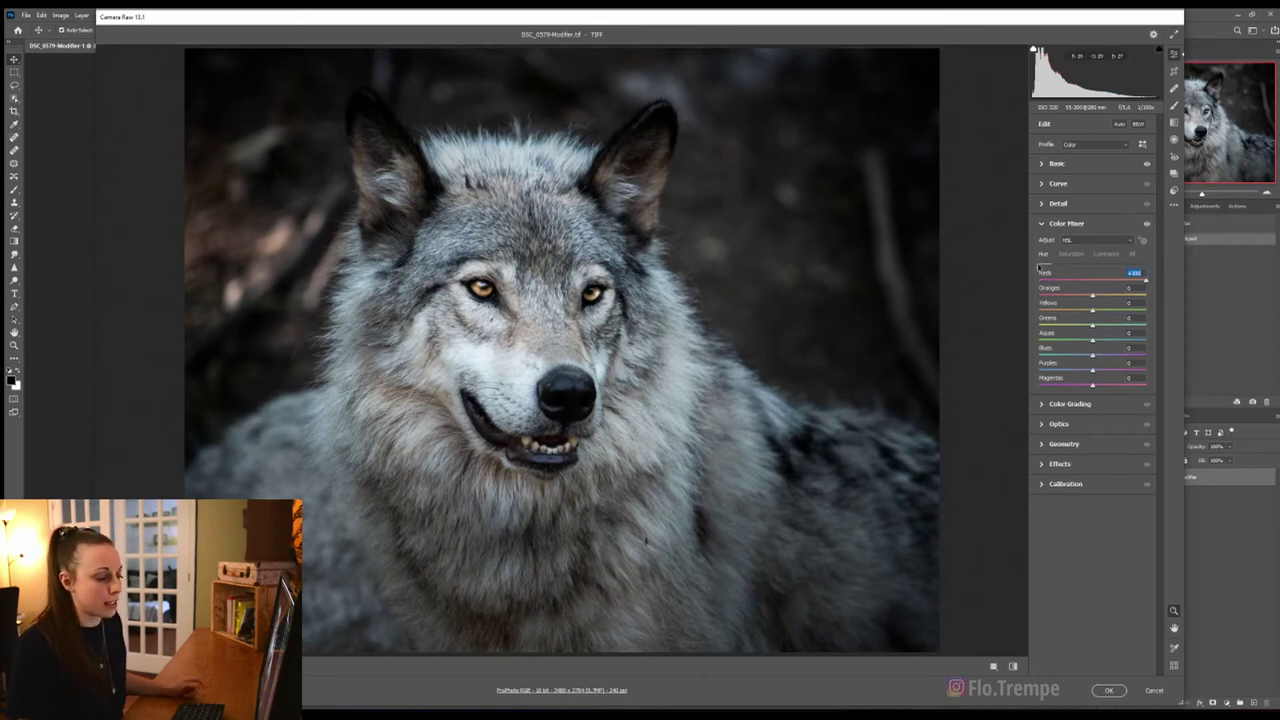
{"action": "double_click", "coordinate": [1145, 281]}
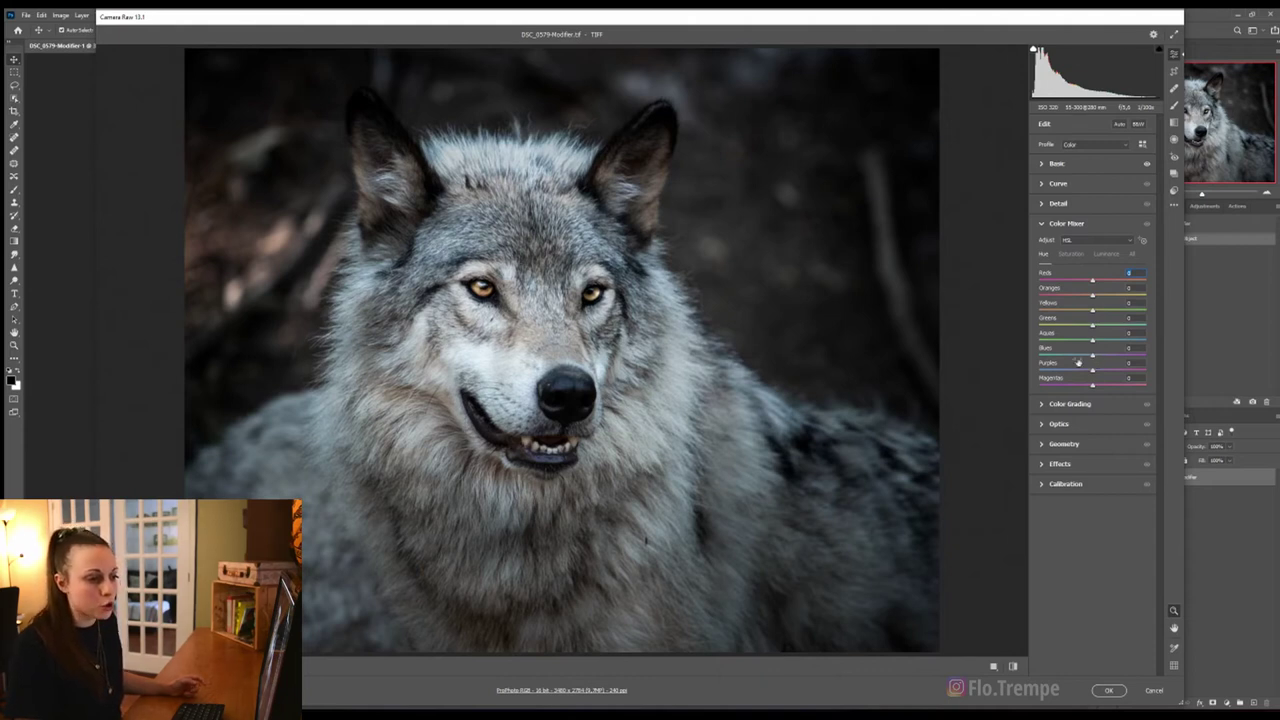
{"action": "left_click_drag", "start_coordinate": [1043, 360], "coordinate": [1039, 357]}
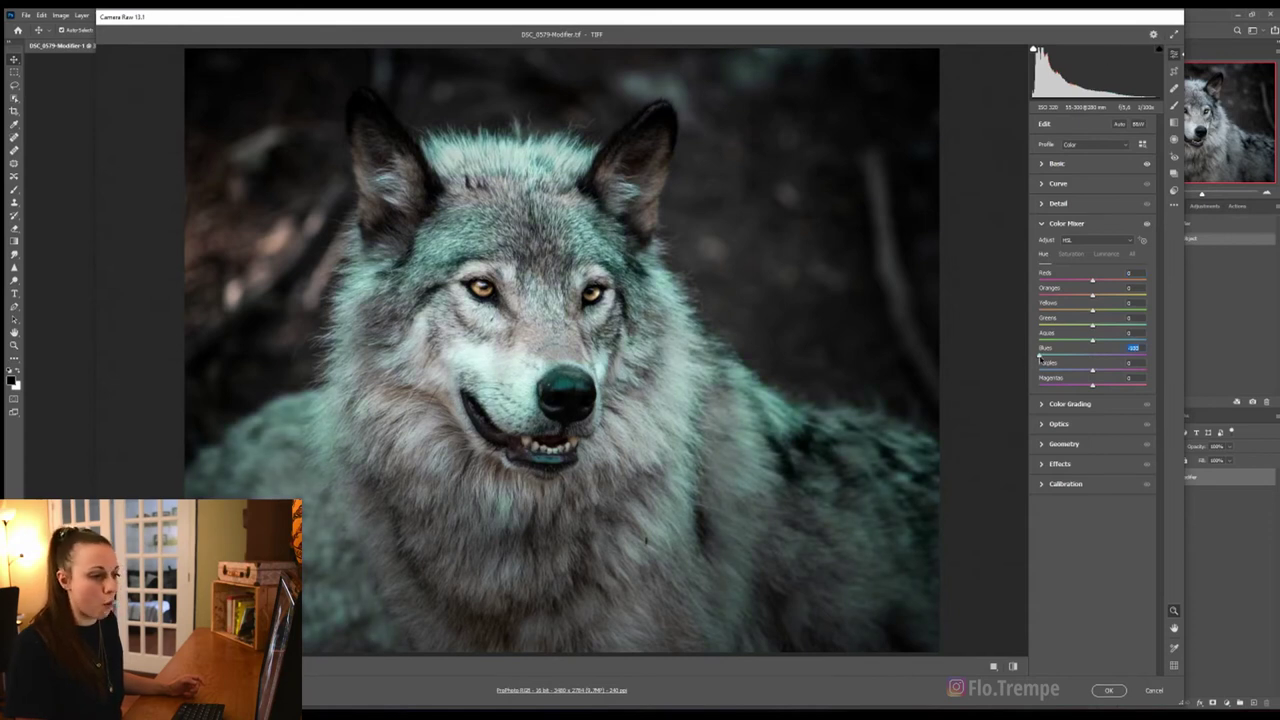
{"action": "left_click", "coordinate": [1145, 356]}
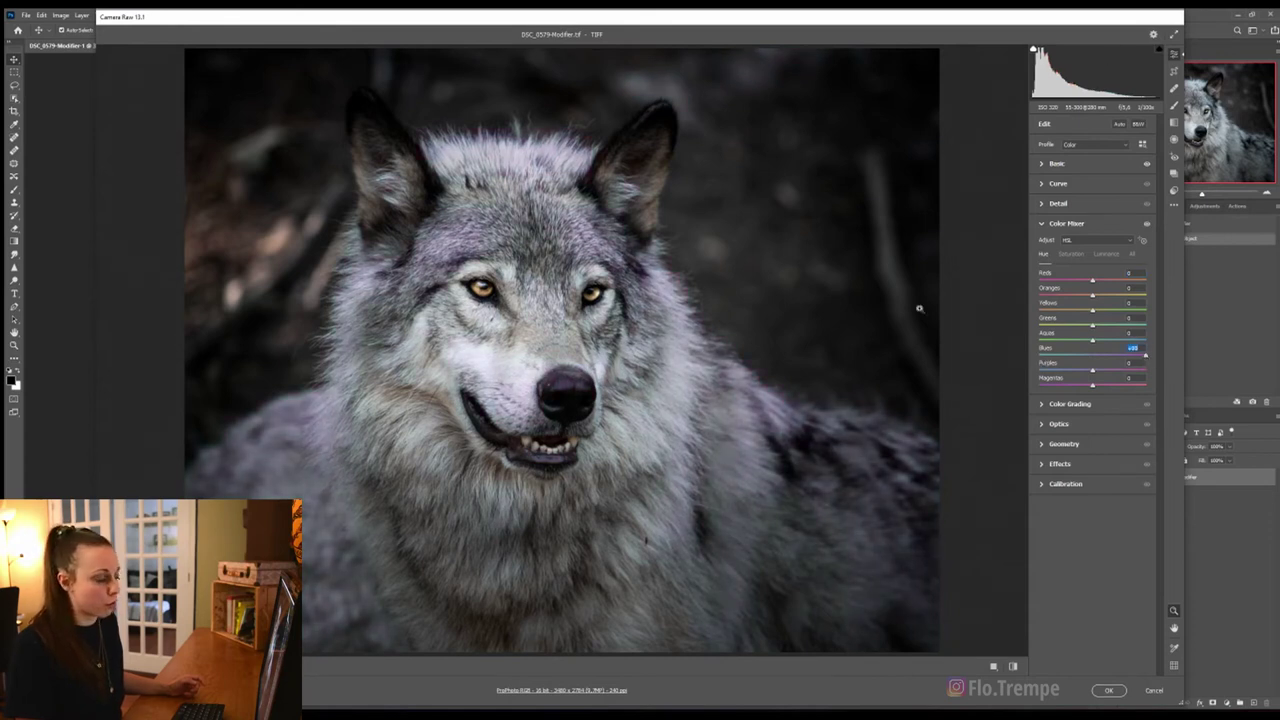
{"action": "double_click", "coordinate": [1146, 357]}
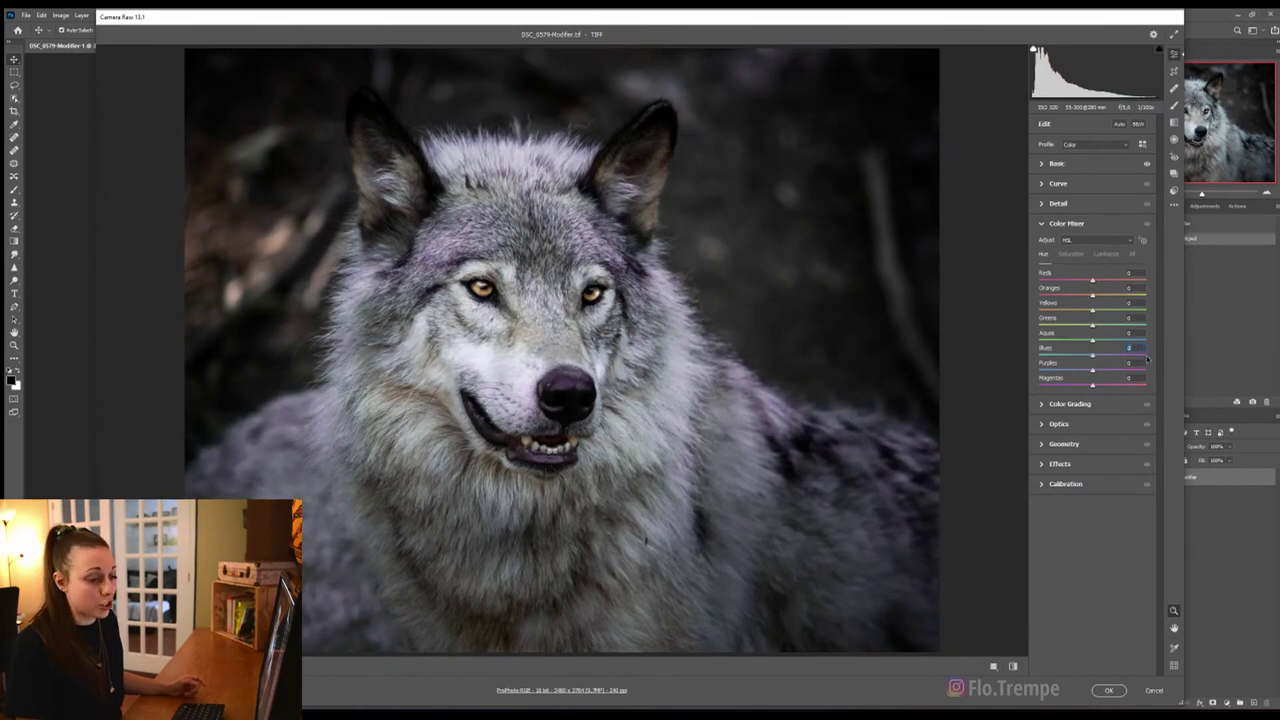
Step: Try boosting Reds and Blues saturation, then reset both to 0
{"action": "left_click", "coordinate": [1070, 255]}
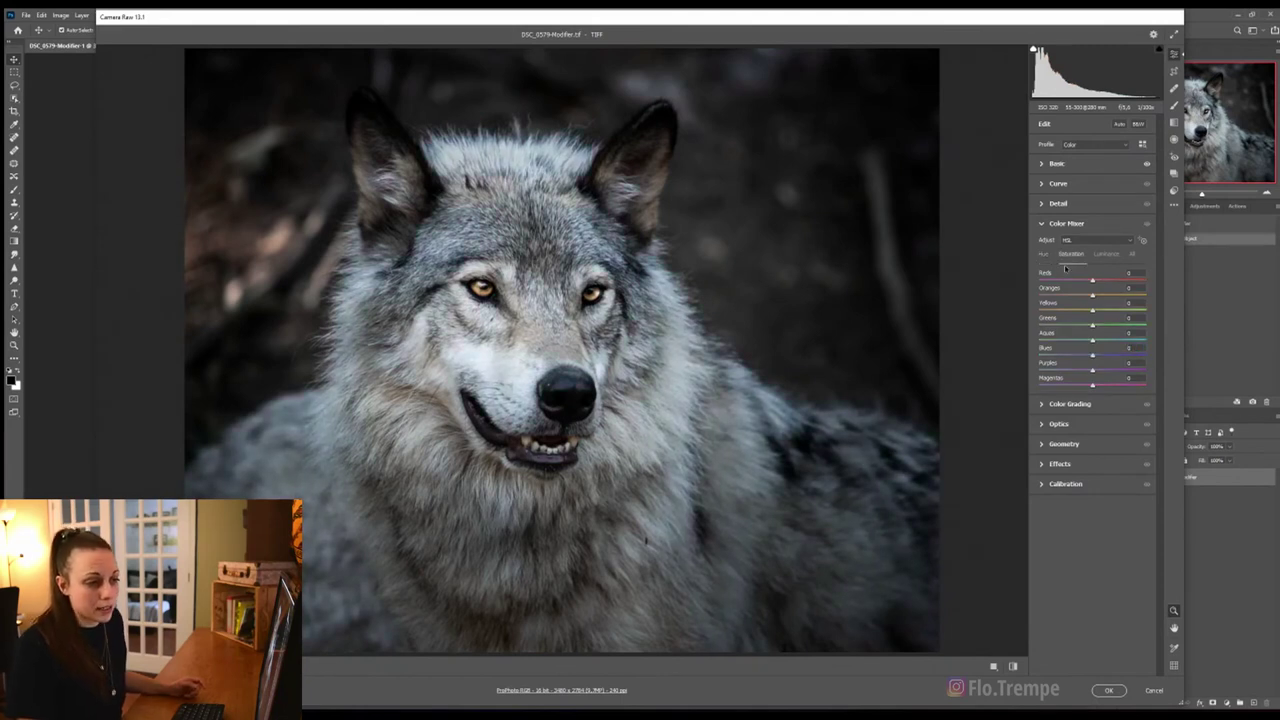
{"action": "left_click_drag", "start_coordinate": [1090, 279], "coordinate": [1122, 281]}
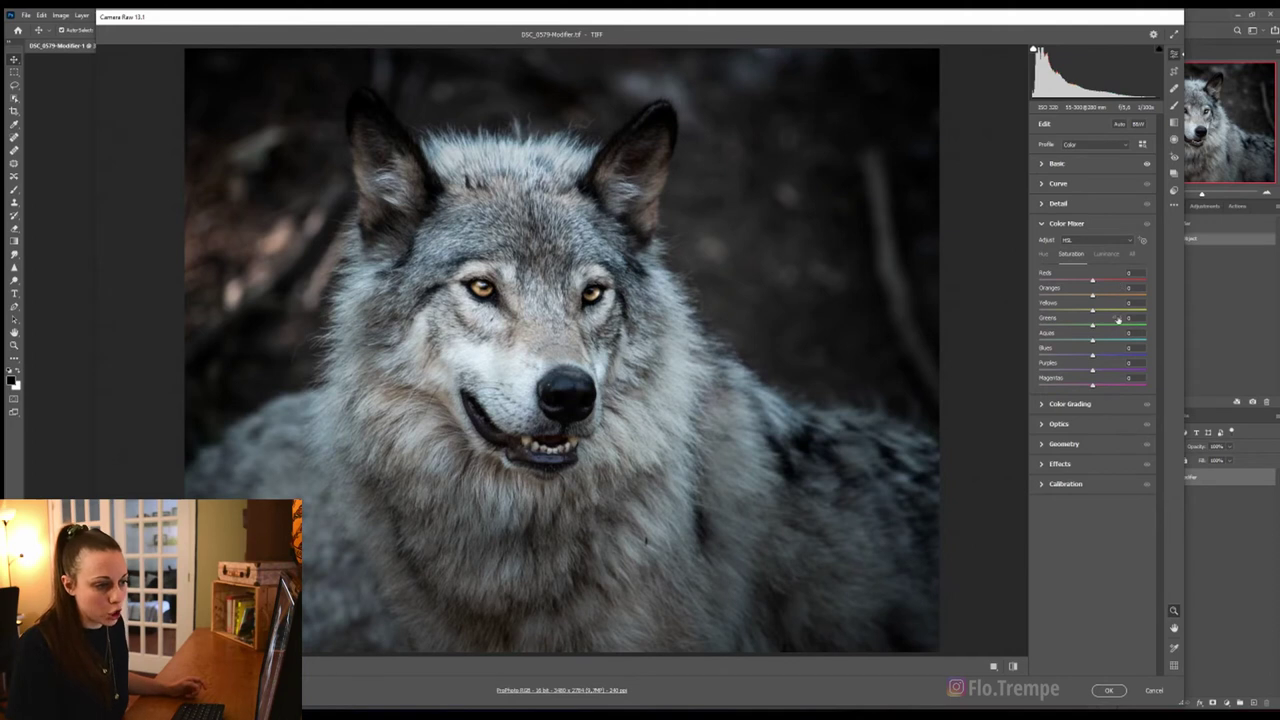
{"action": "double_click", "coordinate": [1122, 281]}
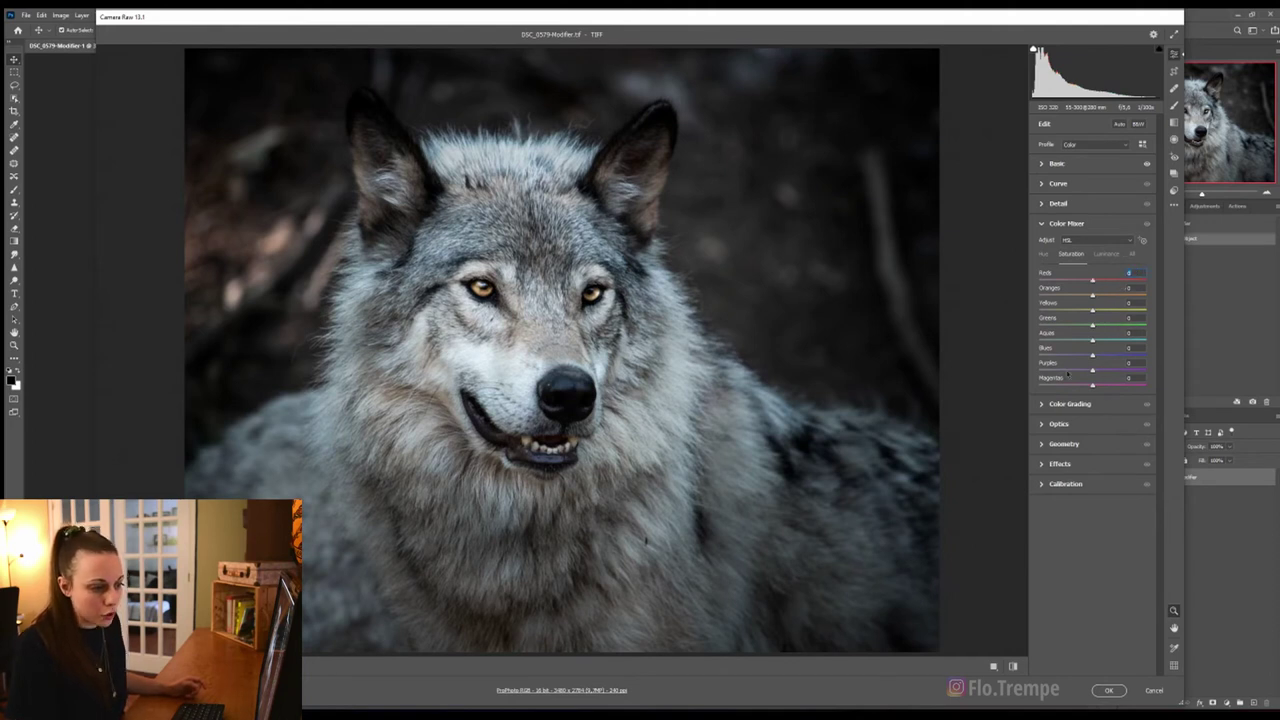
{"action": "left_click", "coordinate": [1126, 358]}
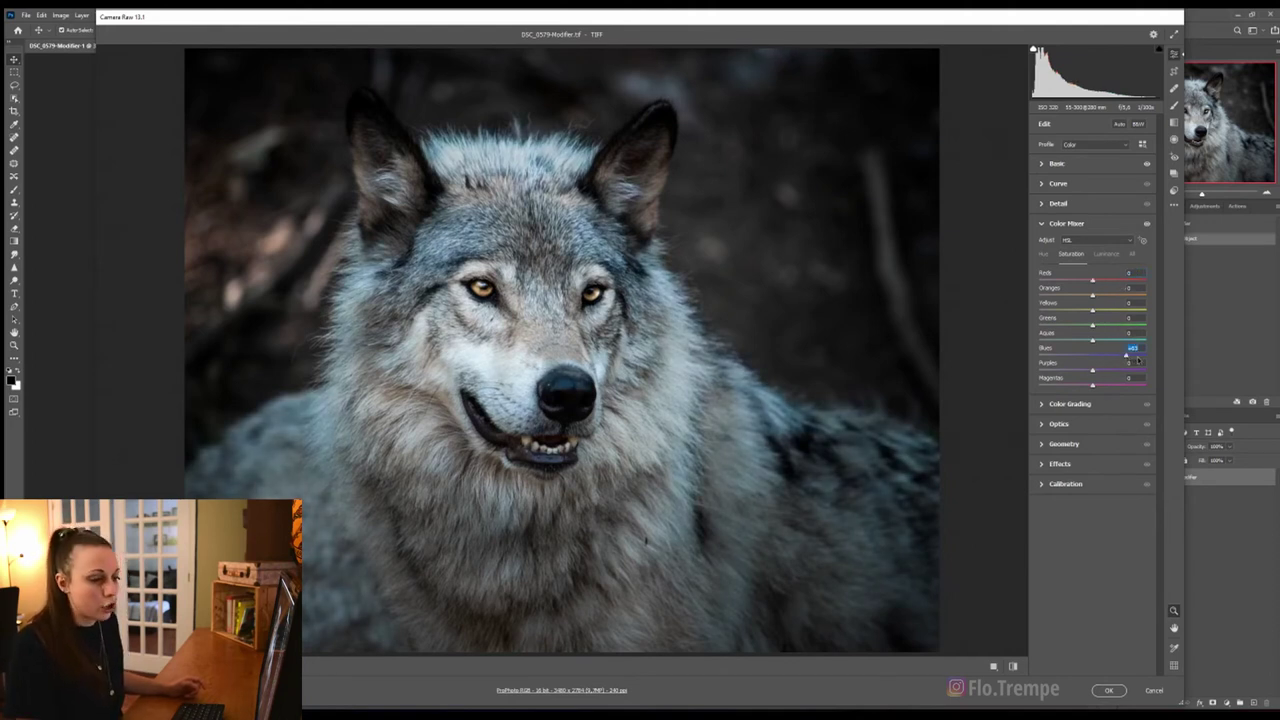
{"action": "double_click", "coordinate": [1126, 355]}
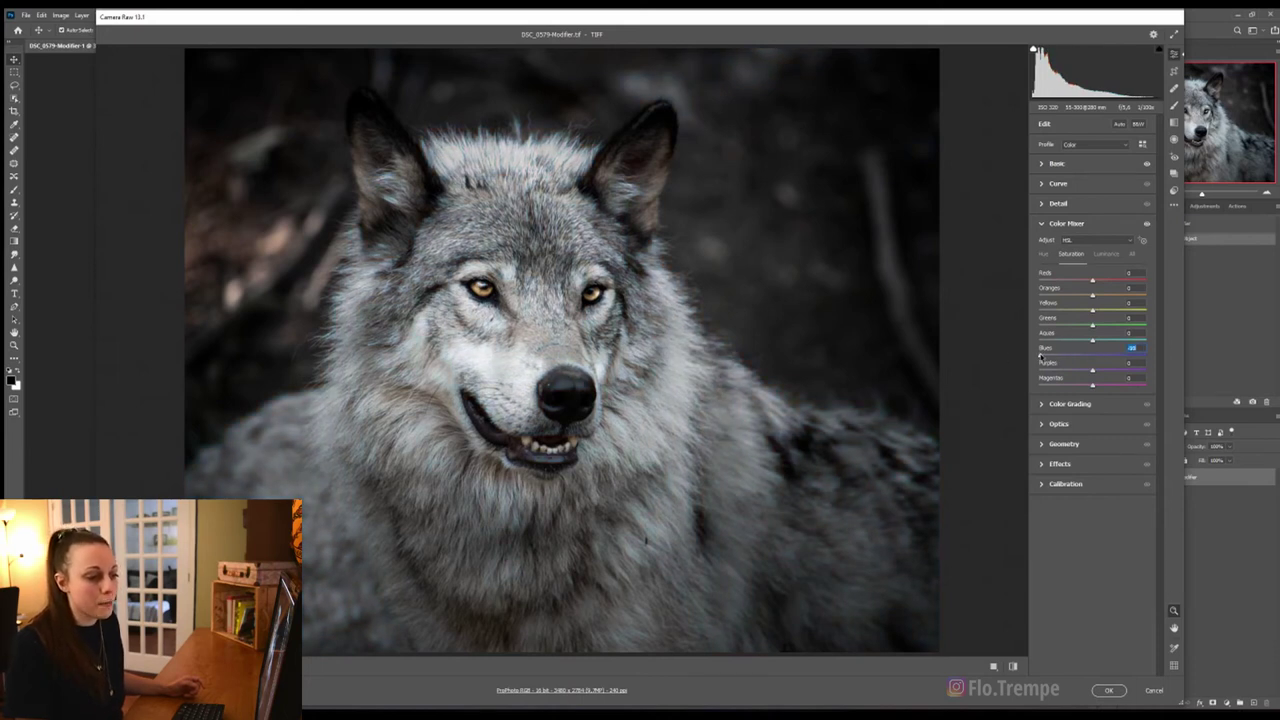
Step: Test Blues luminance, reset it and Greens saturation to 0, and fold Color Mixer away
{"action": "left_click", "coordinate": [1104, 254]}
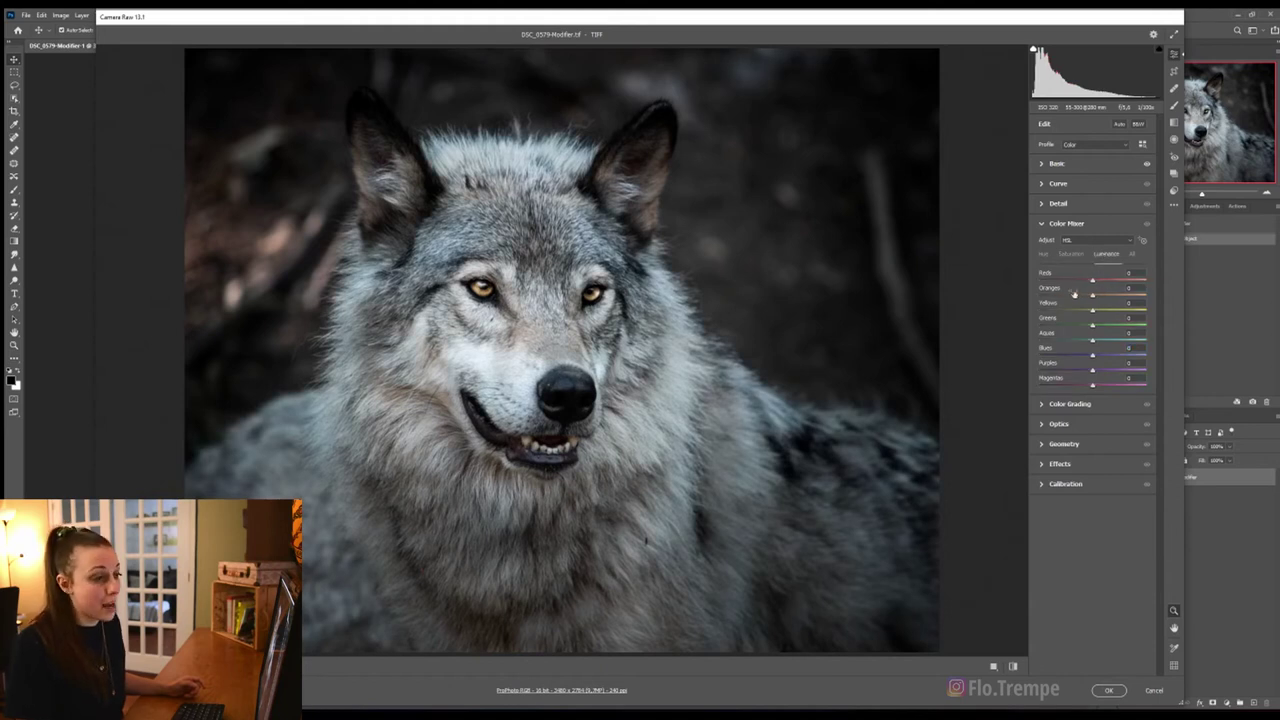
{"action": "left_click", "coordinate": [1122, 356]}
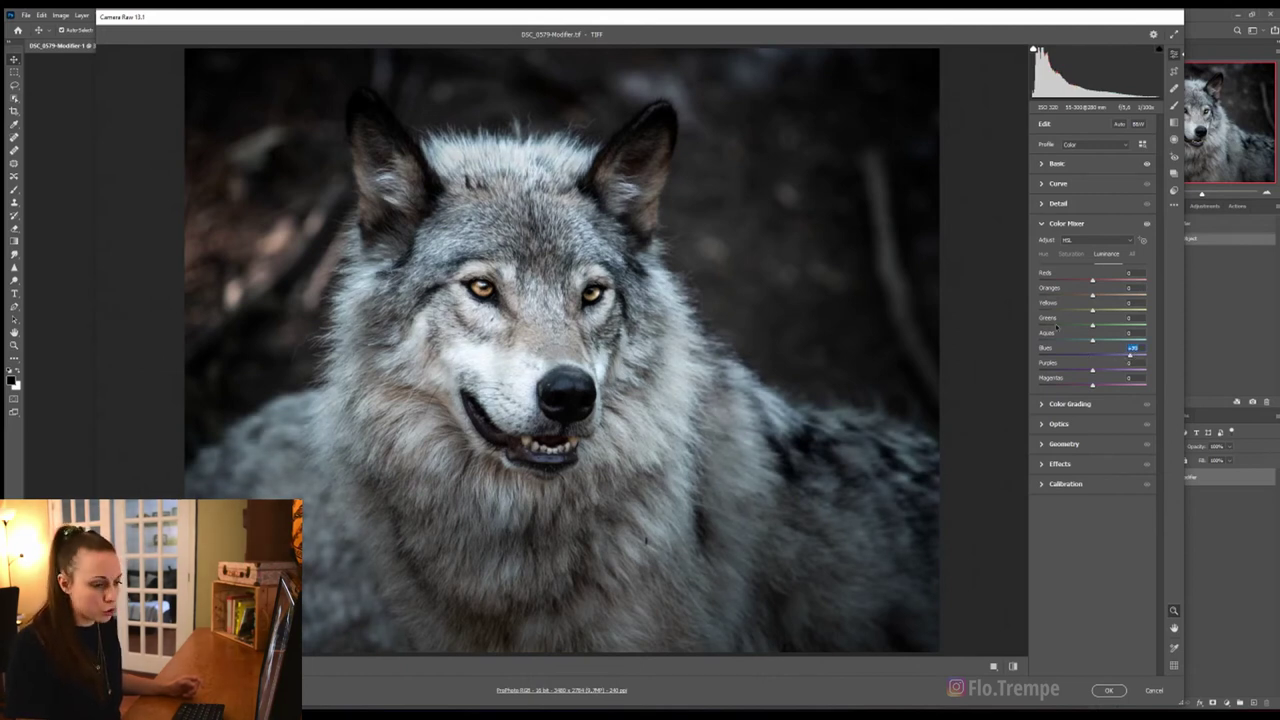
{"action": "double_click", "coordinate": [1130, 356]}
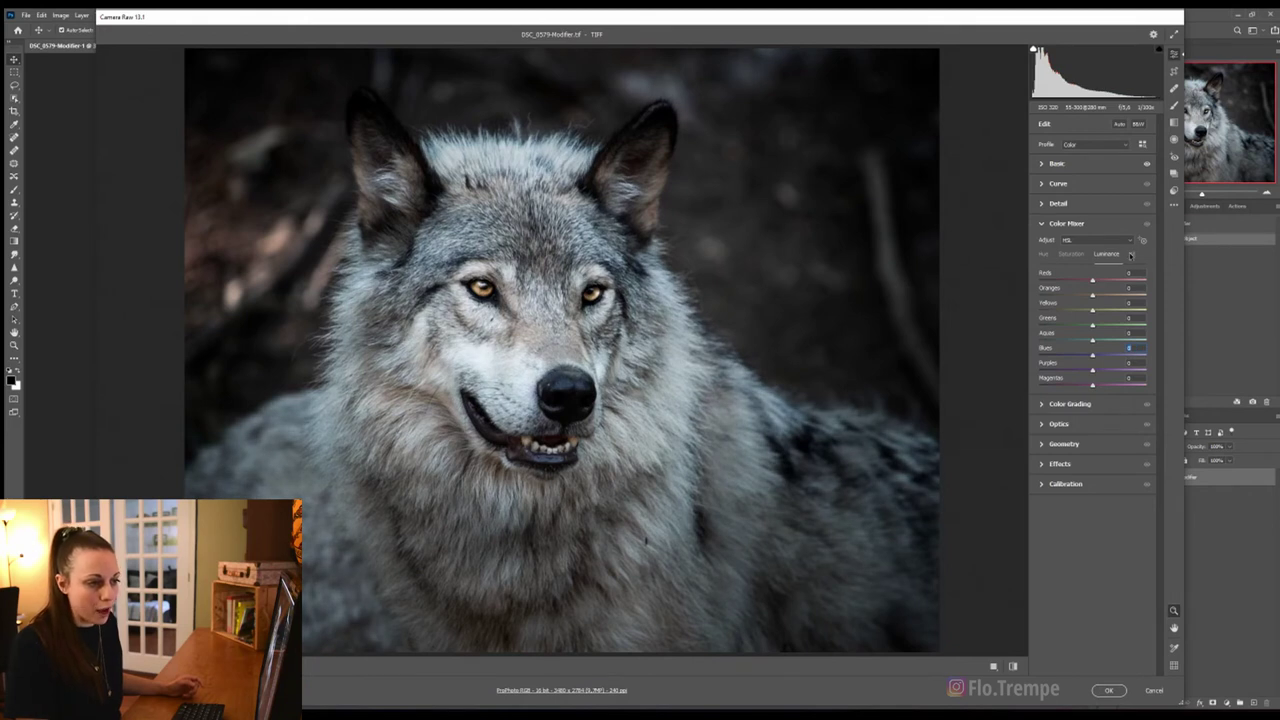
{"action": "left_click", "coordinate": [1132, 254]}
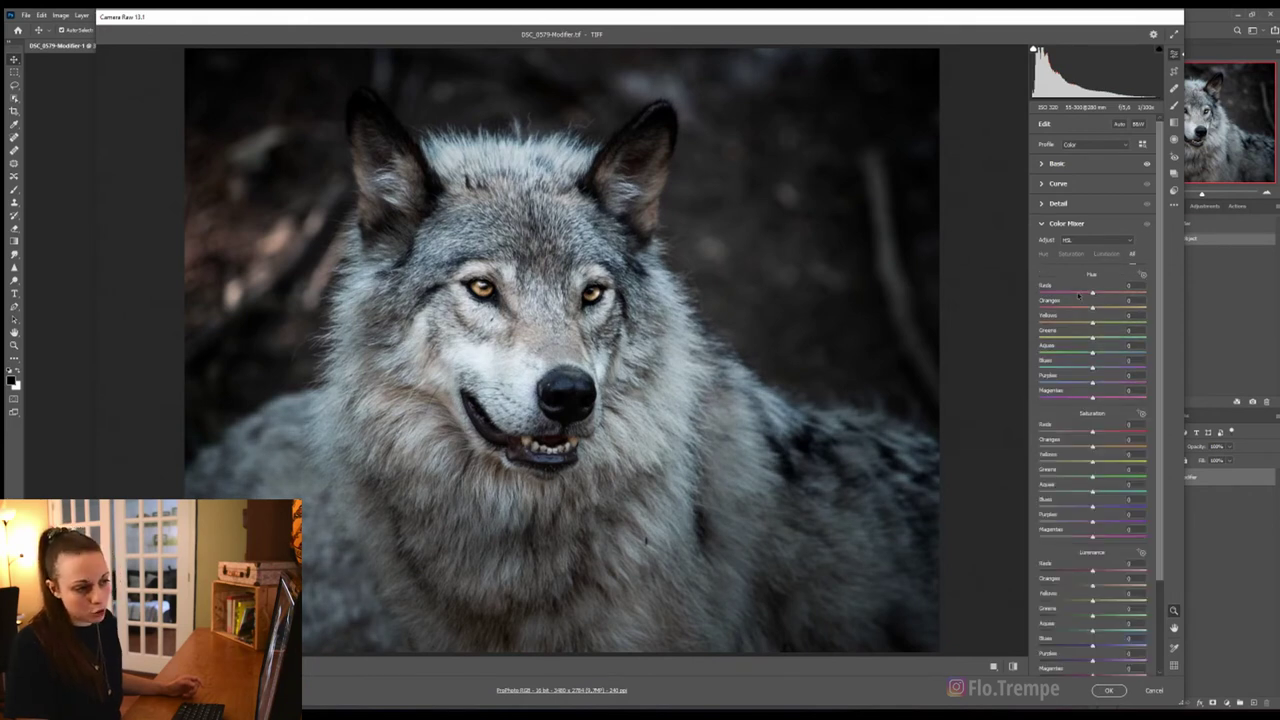
{"action": "double_click", "coordinate": [1103, 478]}
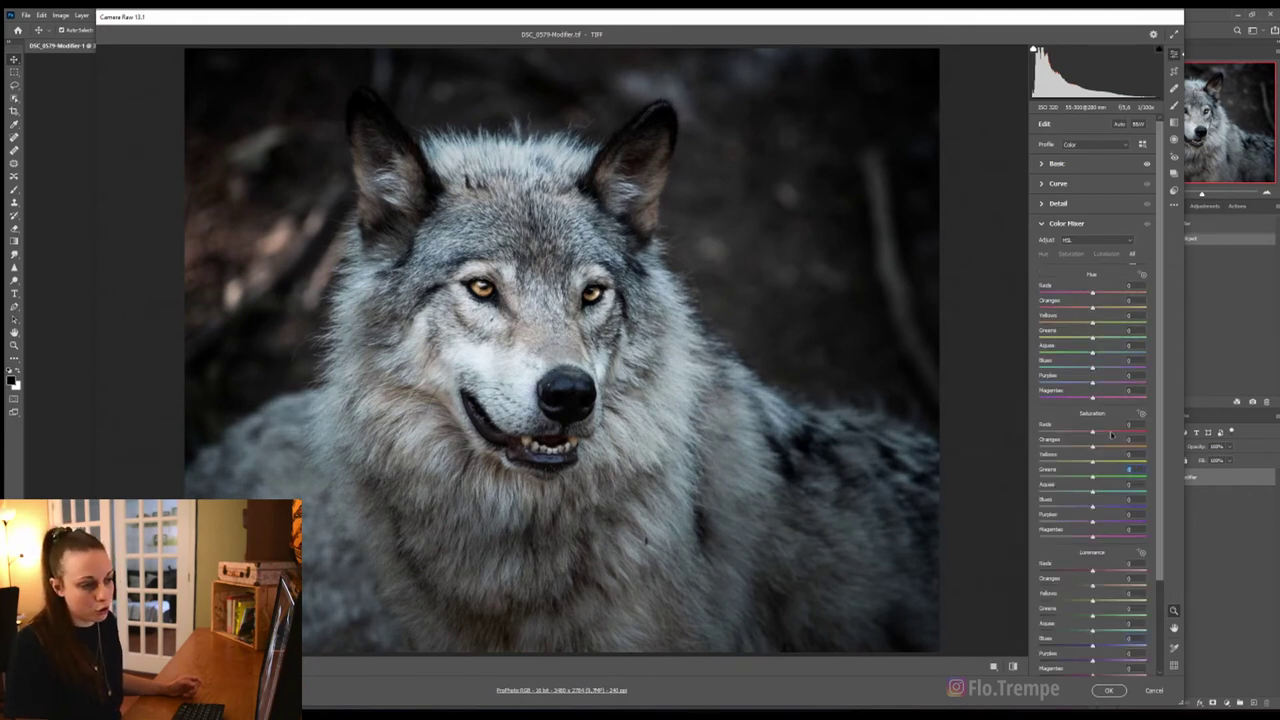
{"action": "left_click", "coordinate": [1071, 254]}
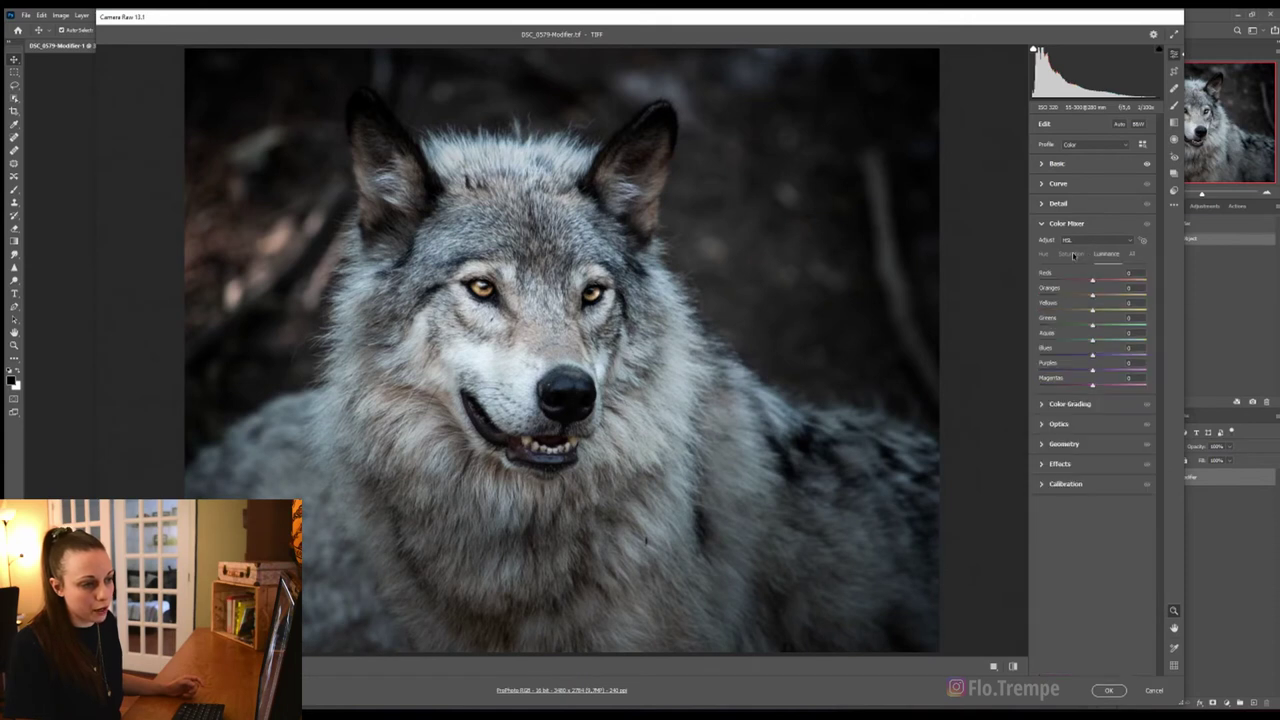
{"action": "left_click", "coordinate": [1131, 256]}
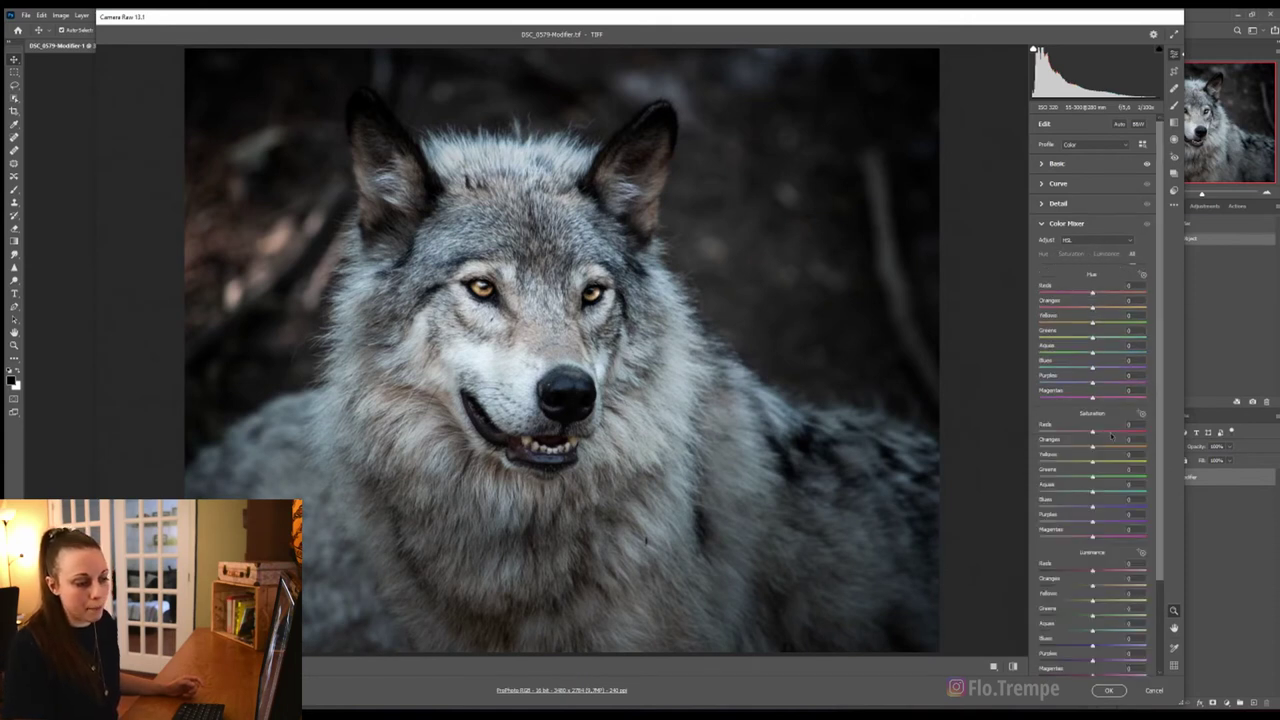
{"action": "left_click", "coordinate": [1046, 254]}
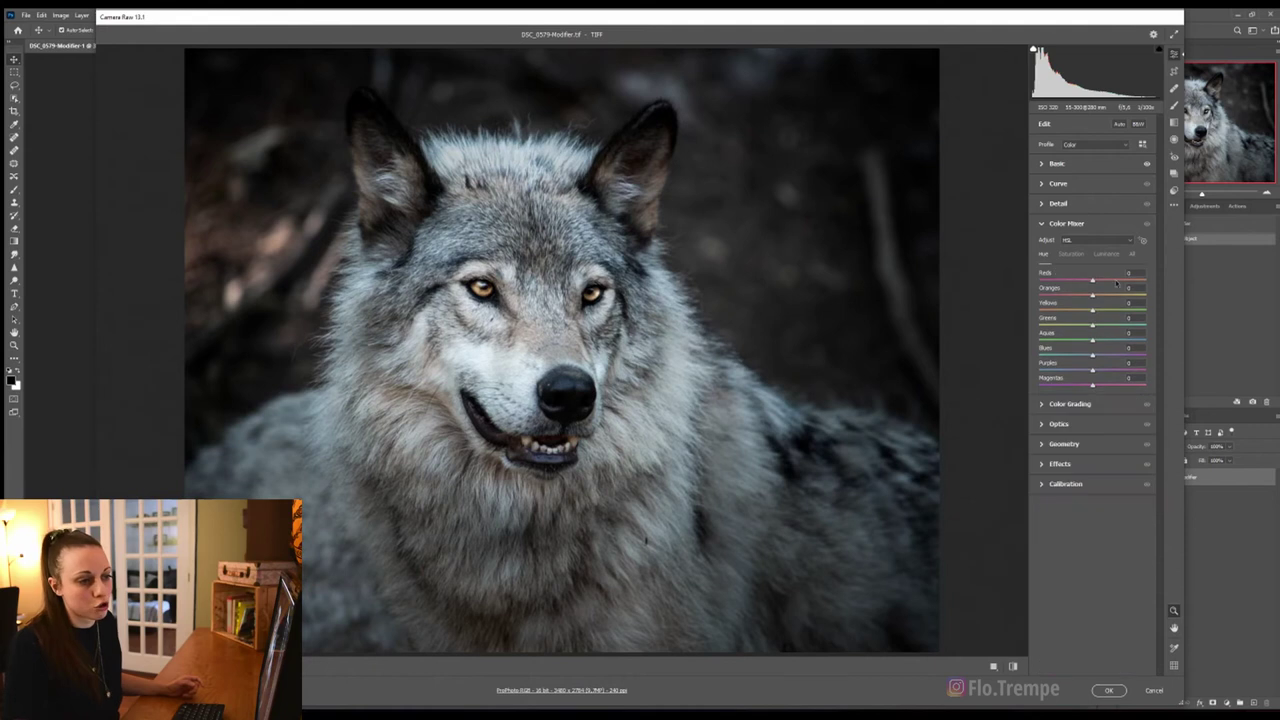
{"action": "left_click", "coordinate": [1042, 224]}
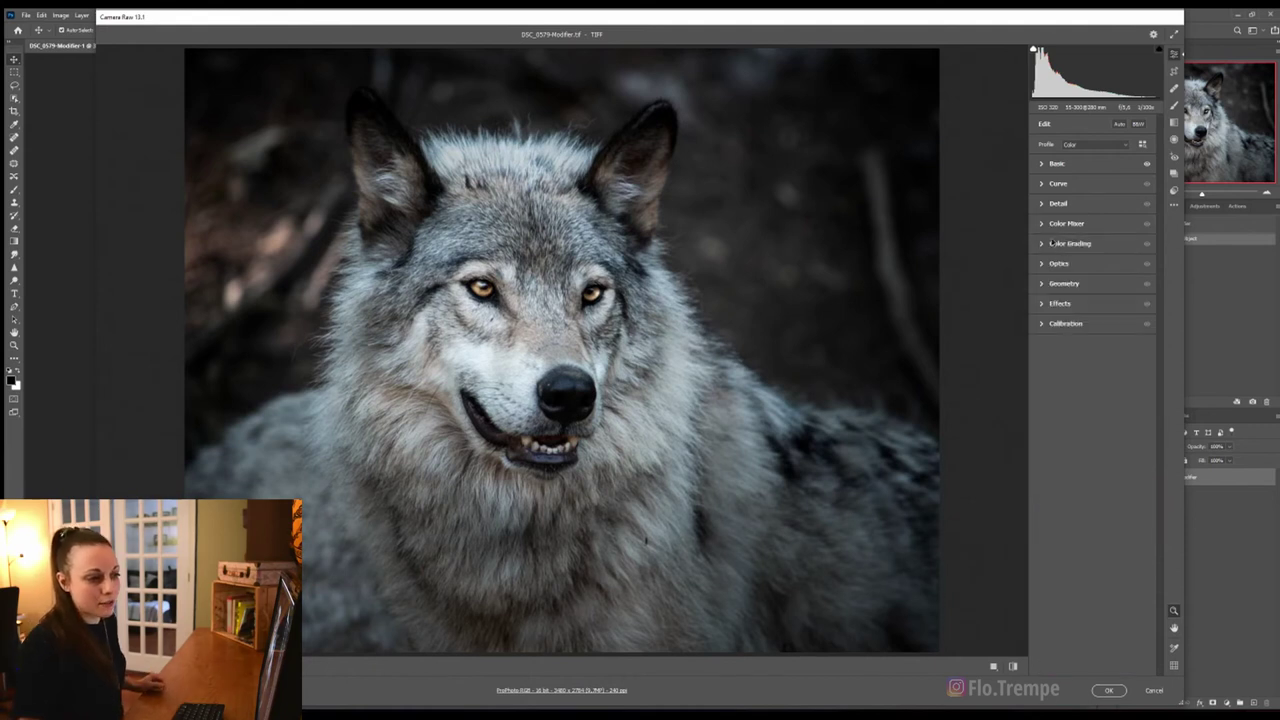
Step: Expand Color Grading and test blue and warm shadow tints, then reset Shadows to neutral
{"action": "left_click", "coordinate": [1041, 243]}
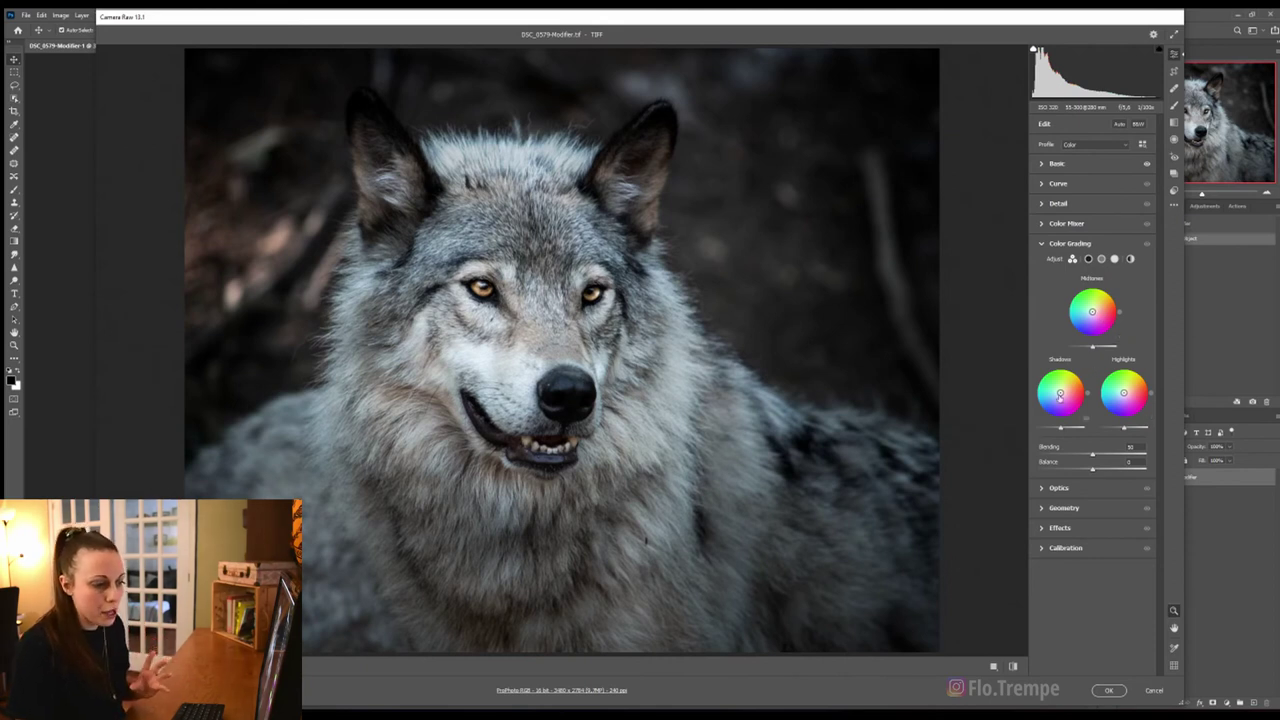
{"action": "left_click_drag", "start_coordinate": [1061, 393], "coordinate": [1054, 405]}
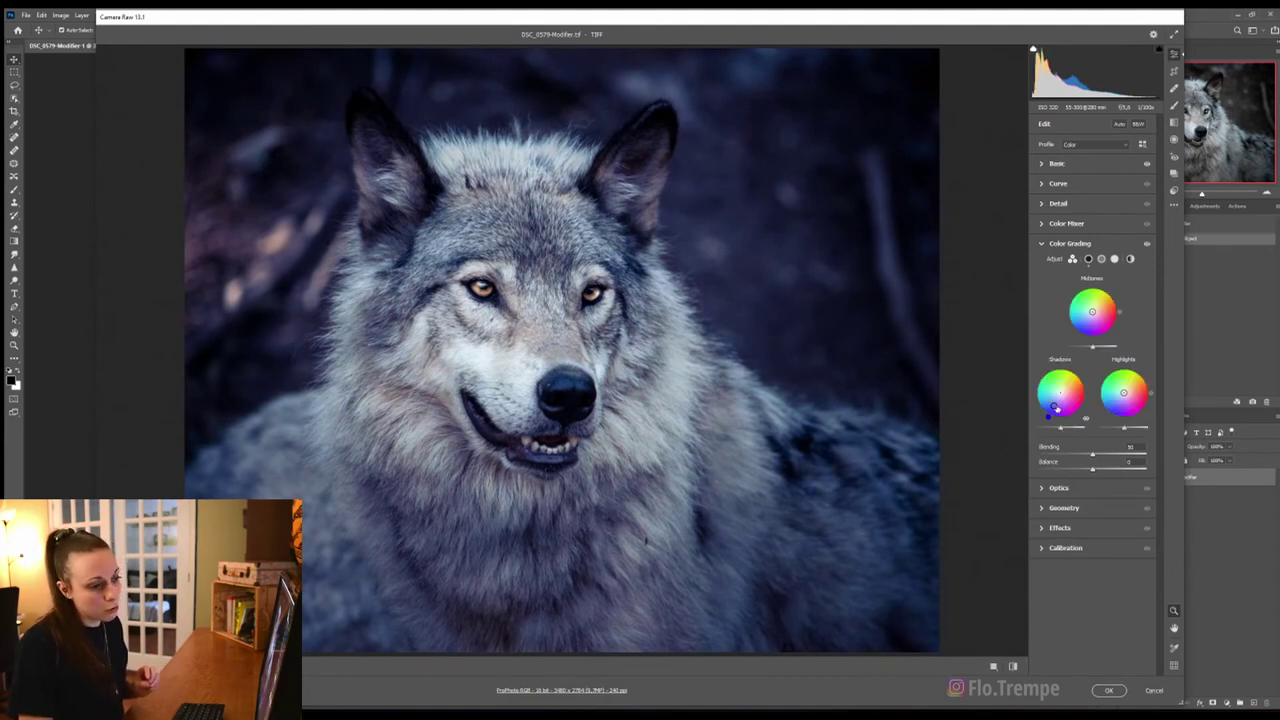
{"action": "left_click_drag", "start_coordinate": [1053, 408], "coordinate": [1061, 393]}
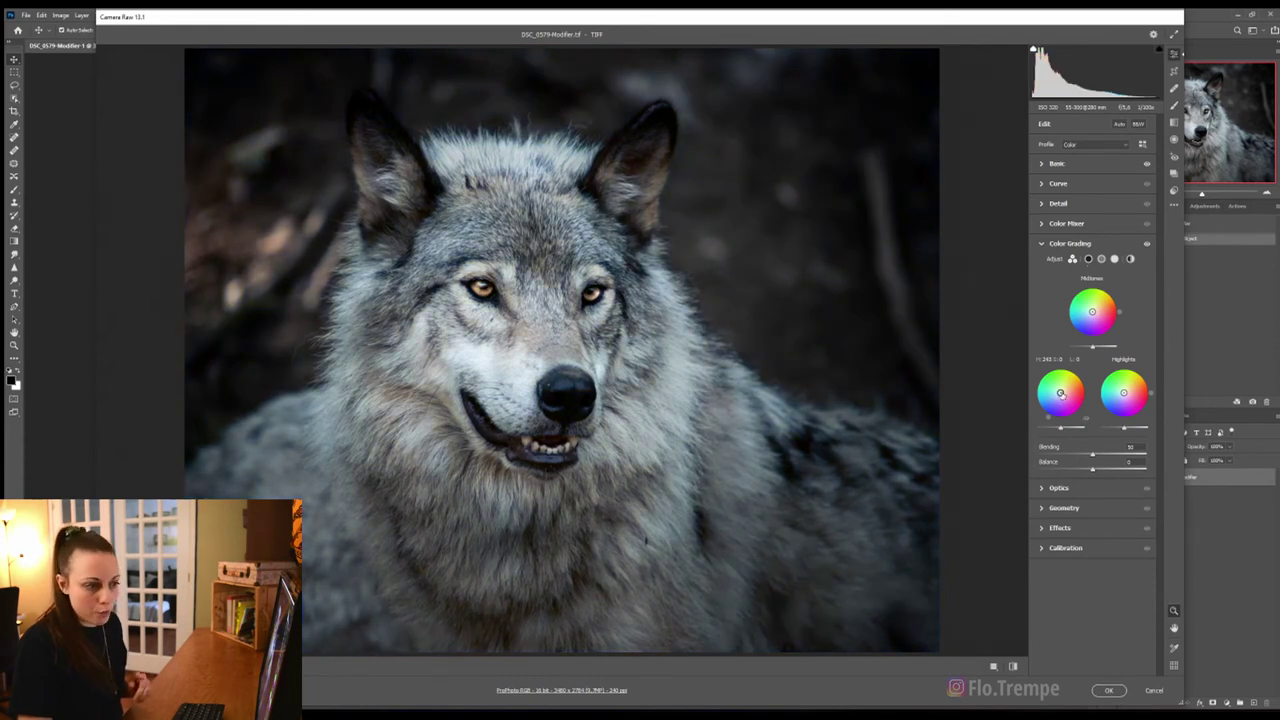
{"action": "mouse_move", "coordinate": [1061, 393]}
{"action": "left_mouse_down"}
{"action": "mouse_move", "coordinate": [1075, 398]}
{"action": "mouse_move", "coordinate": [1058, 391]}
{"action": "left_mouse_up"}
{"action": "double_click", "coordinate": [1070, 385]}
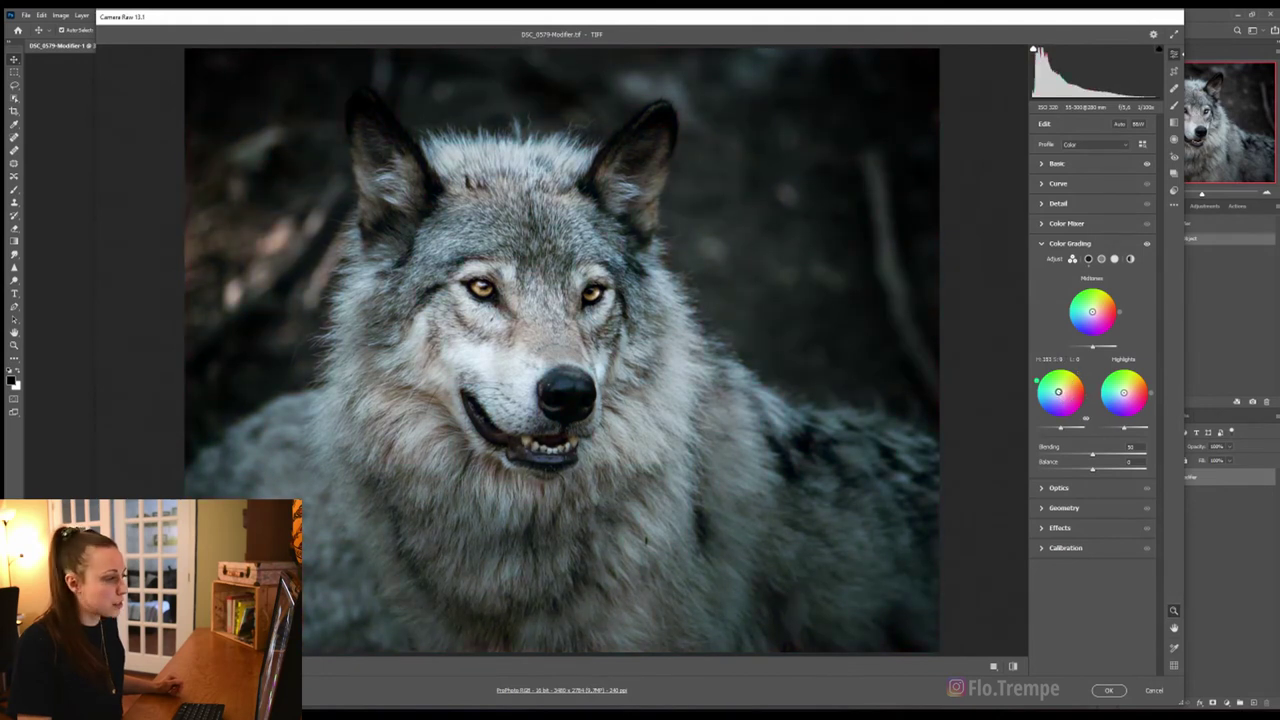
{"action": "double_click", "coordinate": [1058, 392]}
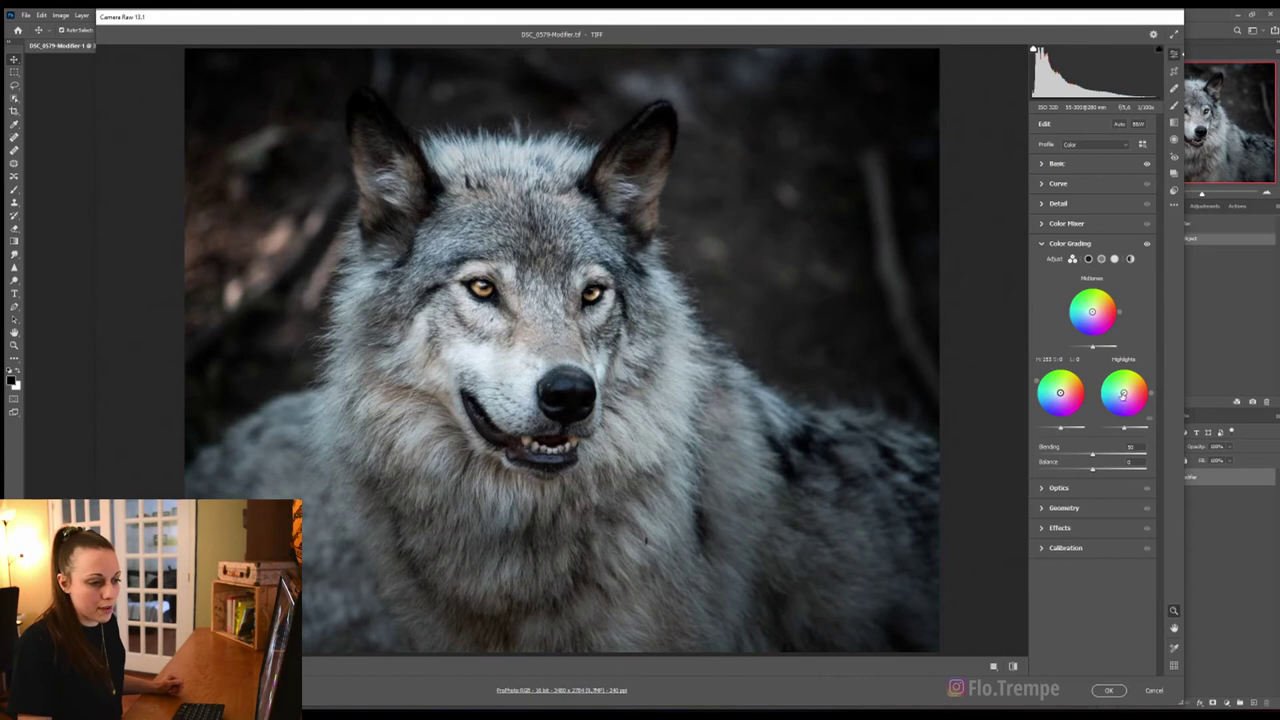
Step: Test green-teal highlights and purple midtones, resetting both wheels to neutral
{"action": "mouse_move", "coordinate": [1123, 395]}
{"action": "left_mouse_down"}
{"action": "mouse_move", "coordinate": [1124, 382]}
{"action": "mouse_move", "coordinate": [1116, 399]}
{"action": "left_mouse_up"}
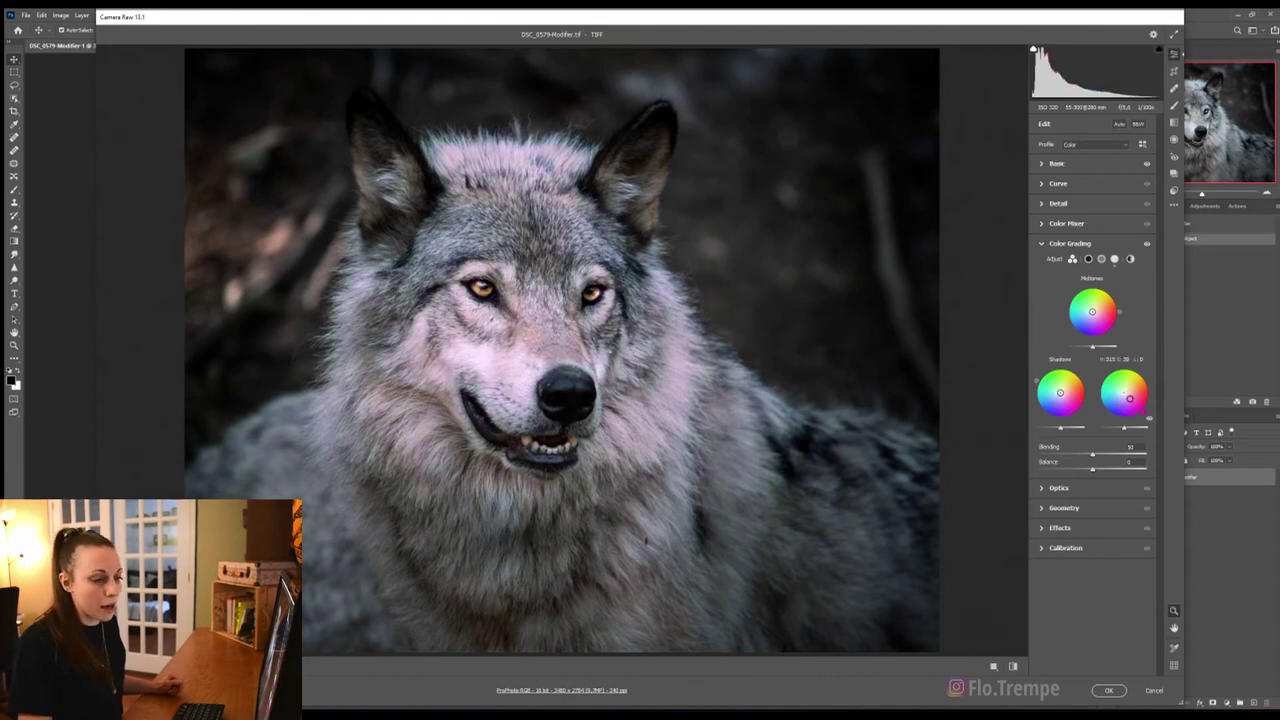
{"action": "double_click", "coordinate": [1116, 399]}
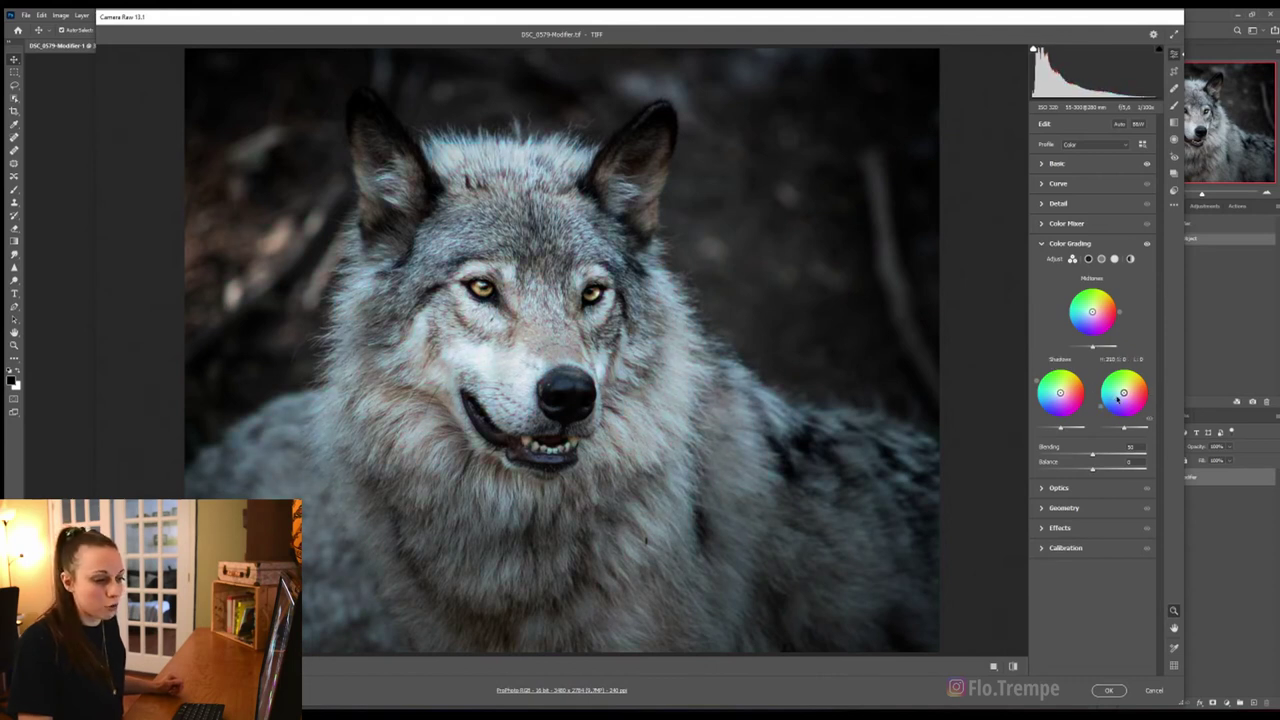
{"action": "left_click_drag", "start_coordinate": [1092, 311], "coordinate": [1092, 320]}
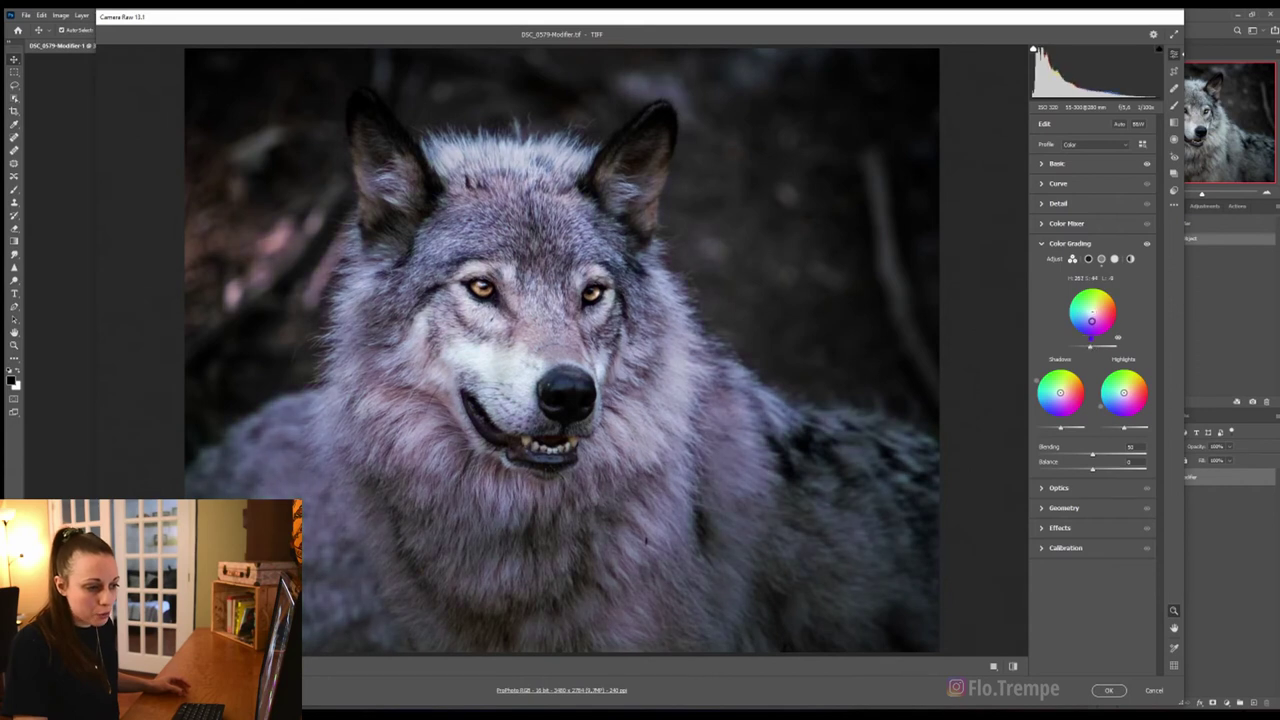
{"action": "double_click", "coordinate": [1092, 320]}
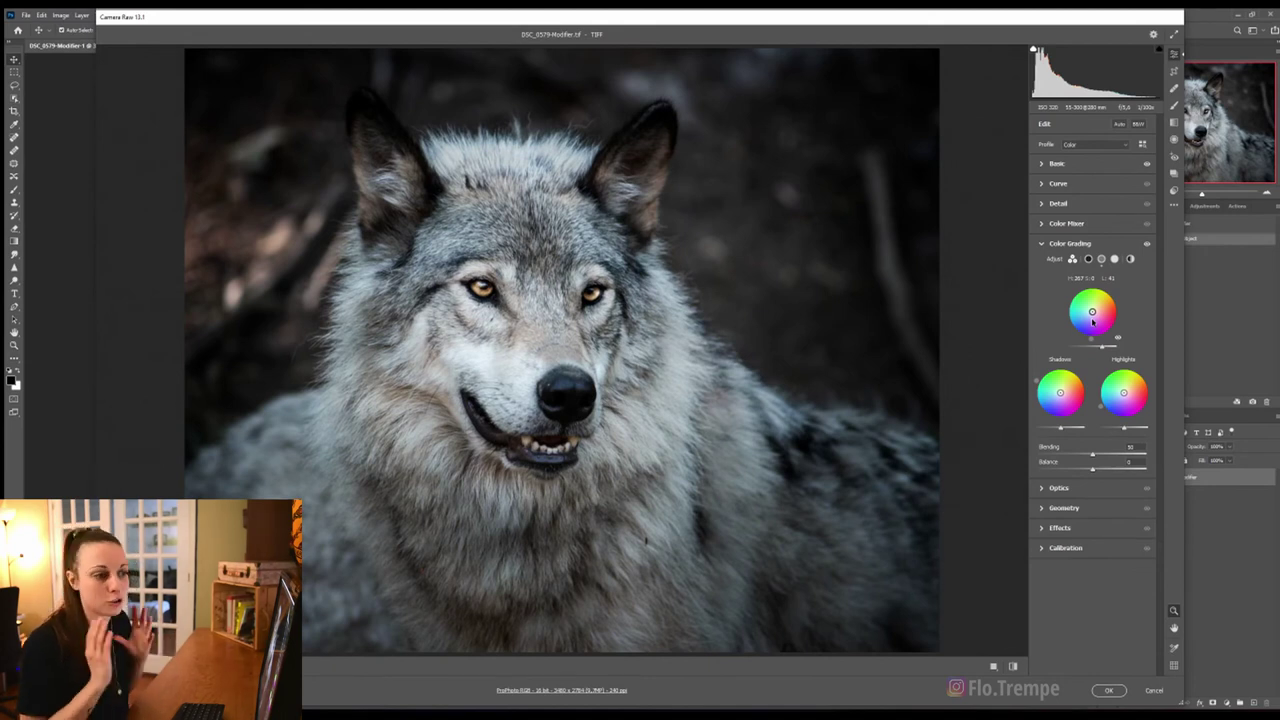
Step: In Optics, check the lens profile options and try Distortion before resetting it to 0
{"action": "left_click", "coordinate": [1045, 243]}
{"action": "left_click", "coordinate": [1046, 264]}
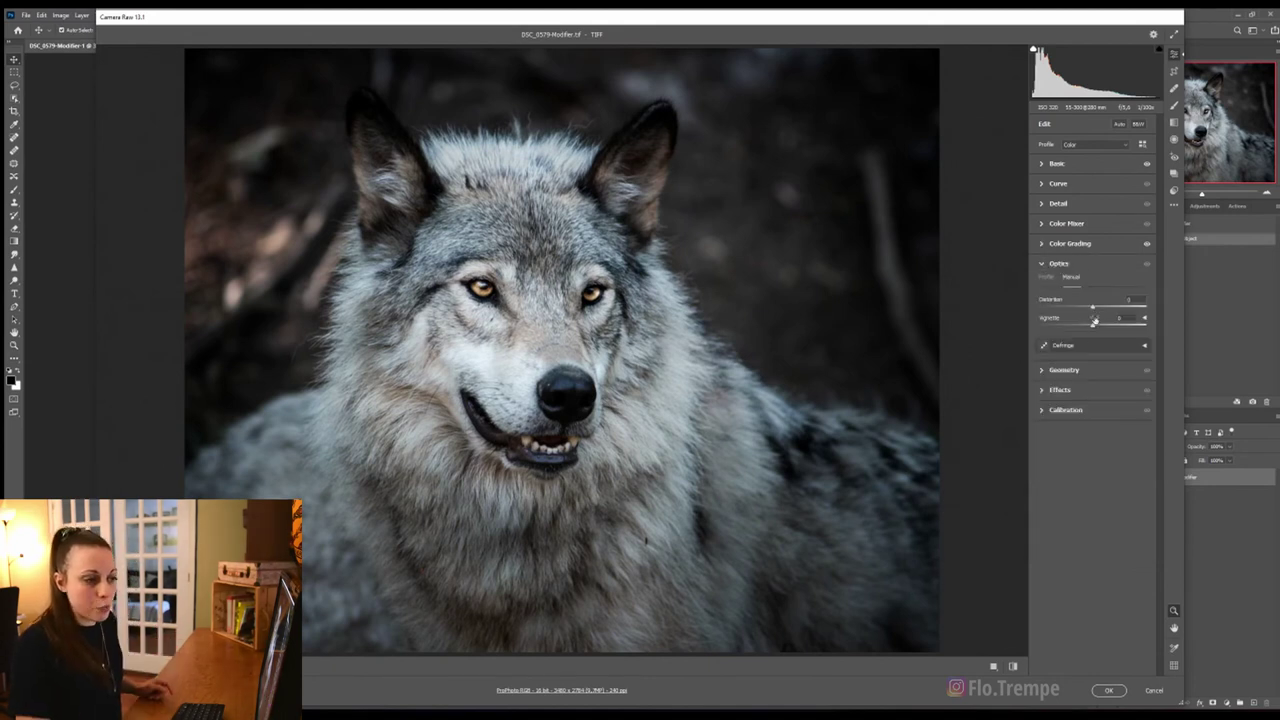
{"action": "left_click", "coordinate": [1049, 277]}
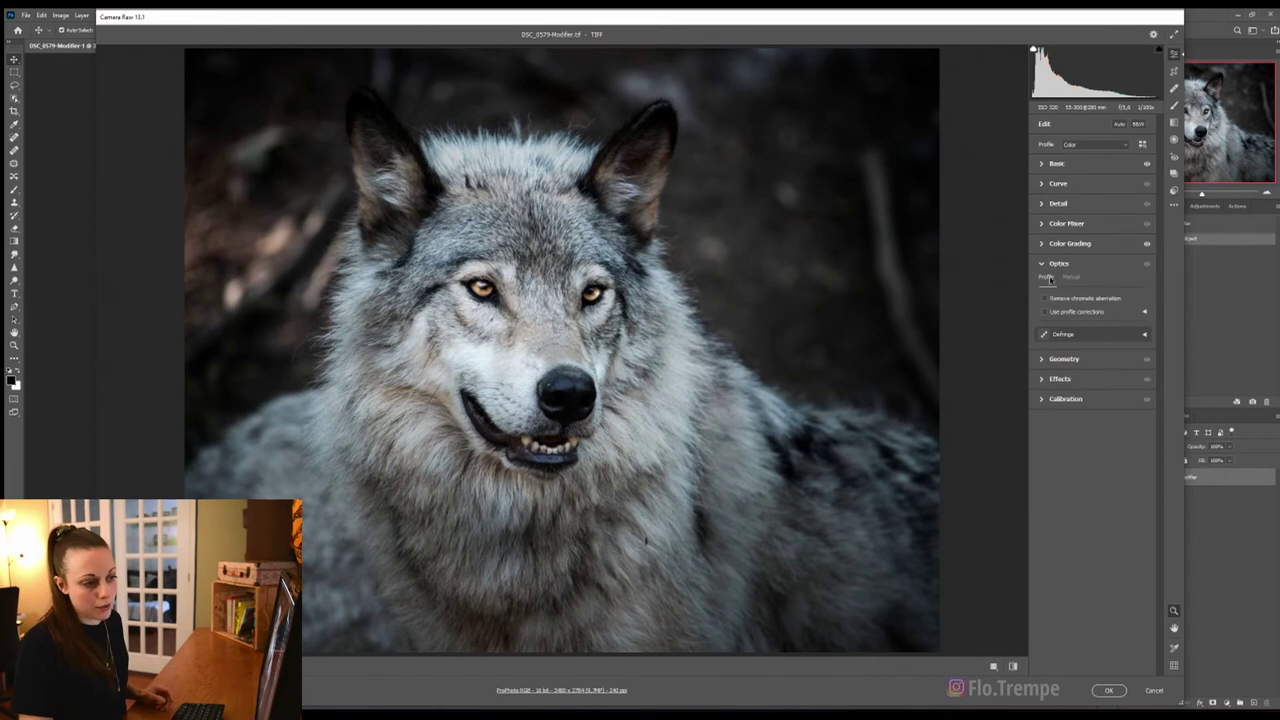
{"action": "left_click", "coordinate": [1072, 278]}
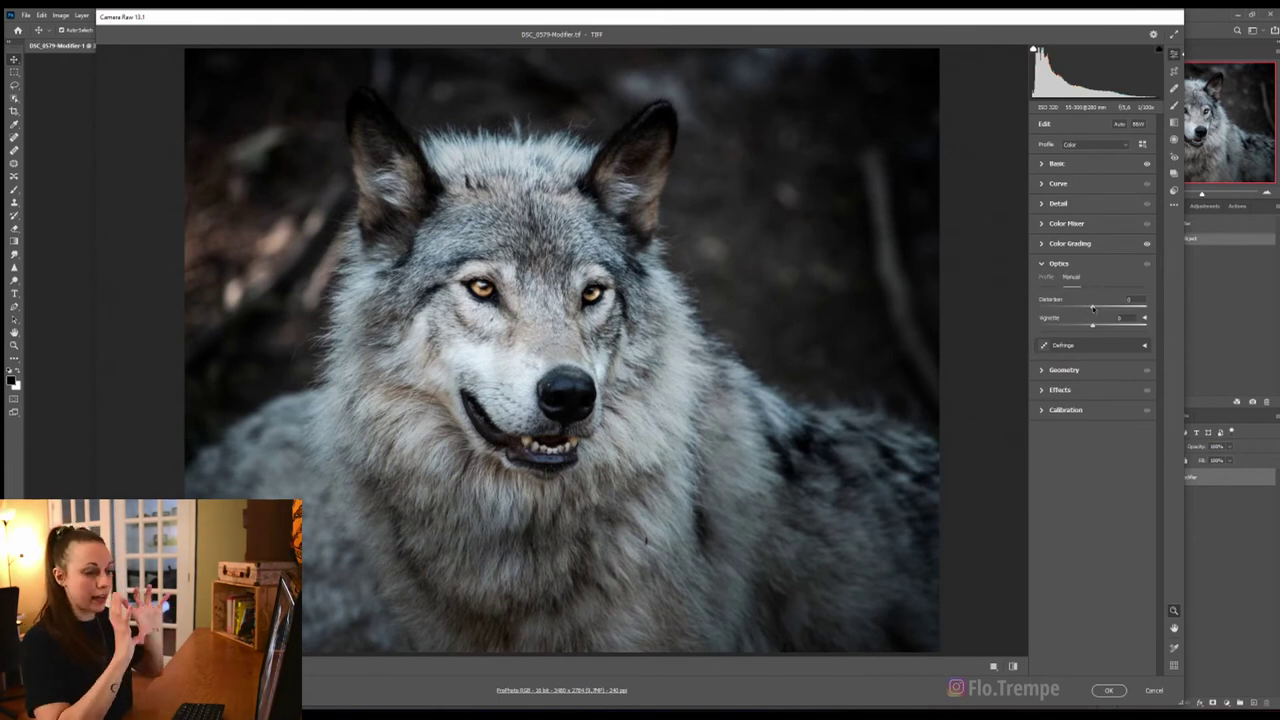
{"action": "left_click_drag", "start_coordinate": [1093, 308], "coordinate": [1089, 310]}
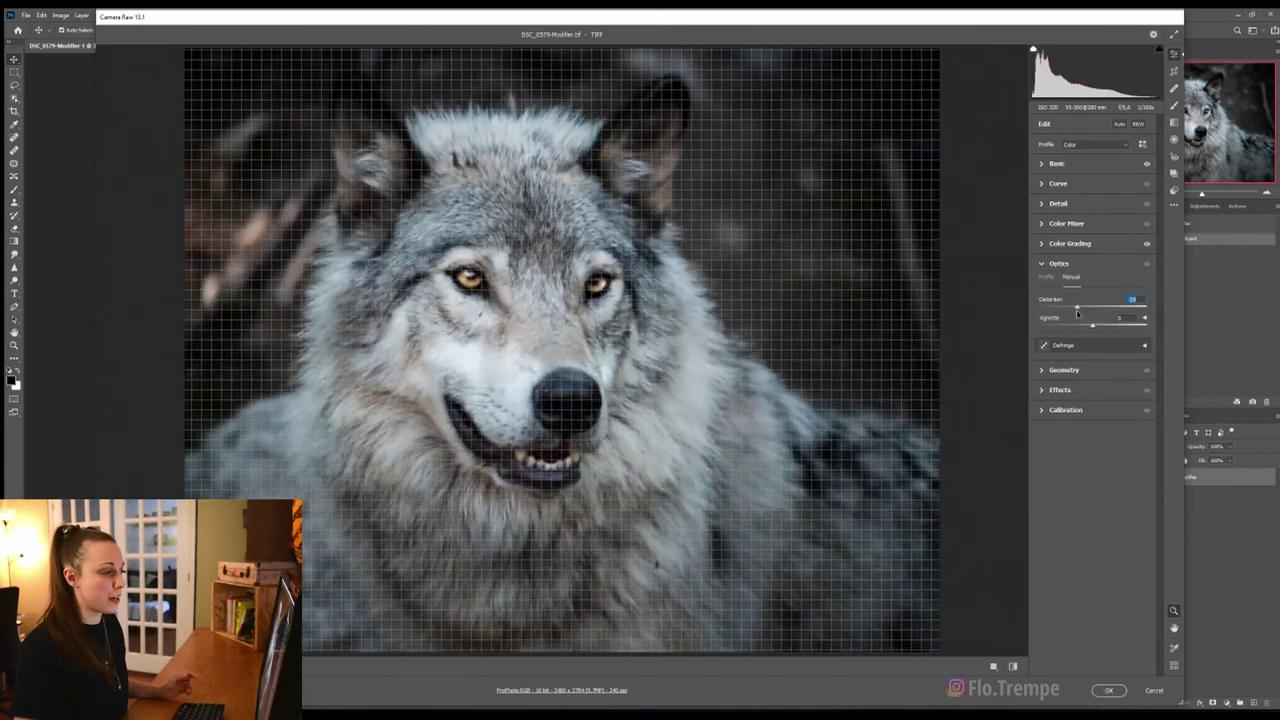
{"action": "double_click", "coordinate": [1090, 307]}
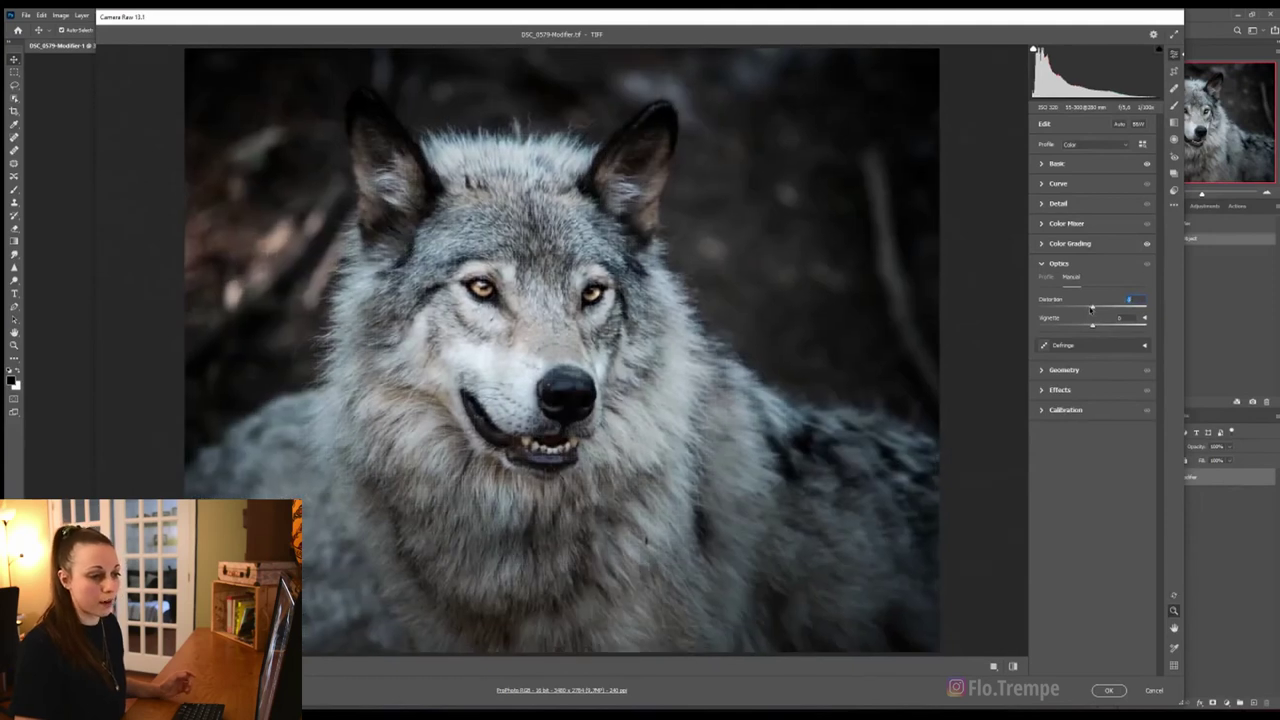
Step: Peek at Geometry, then in Effects reset Grain to 0 and adjust Vignetting
{"action": "left_click", "coordinate": [1041, 264]}
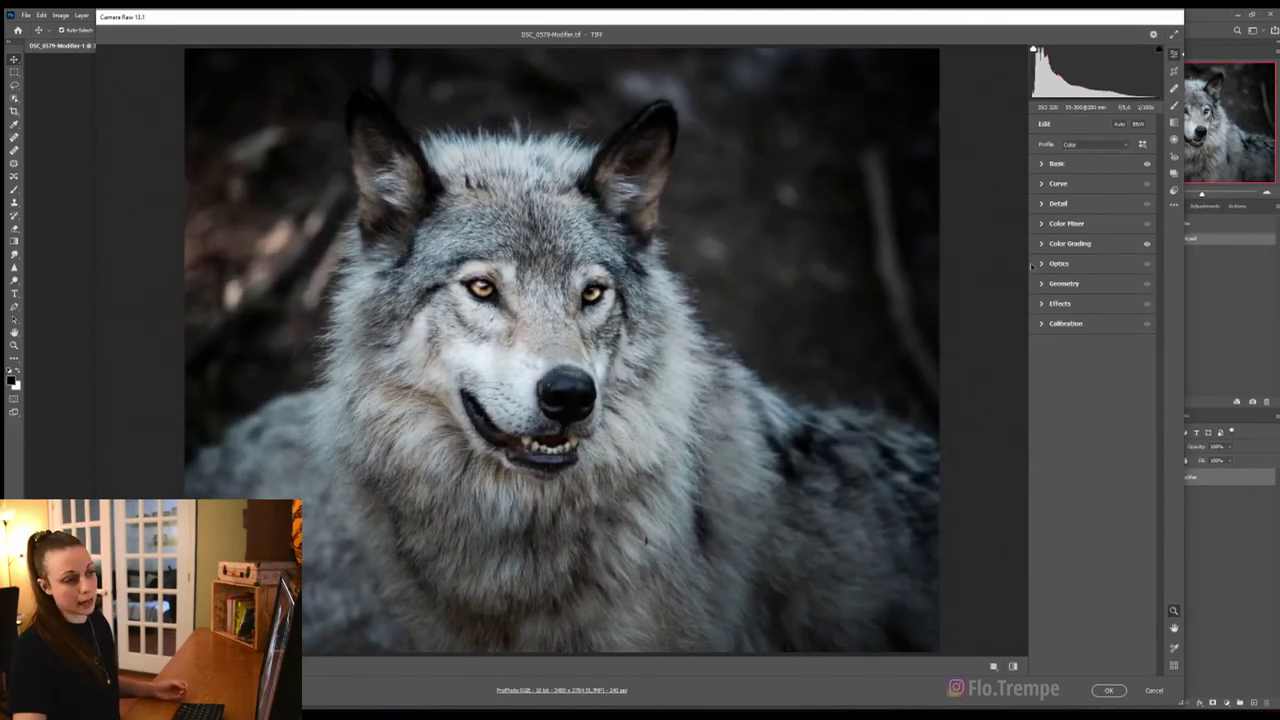
{"action": "double_click", "coordinate": [1041, 284]}
{"action": "left_click", "coordinate": [1042, 284]}
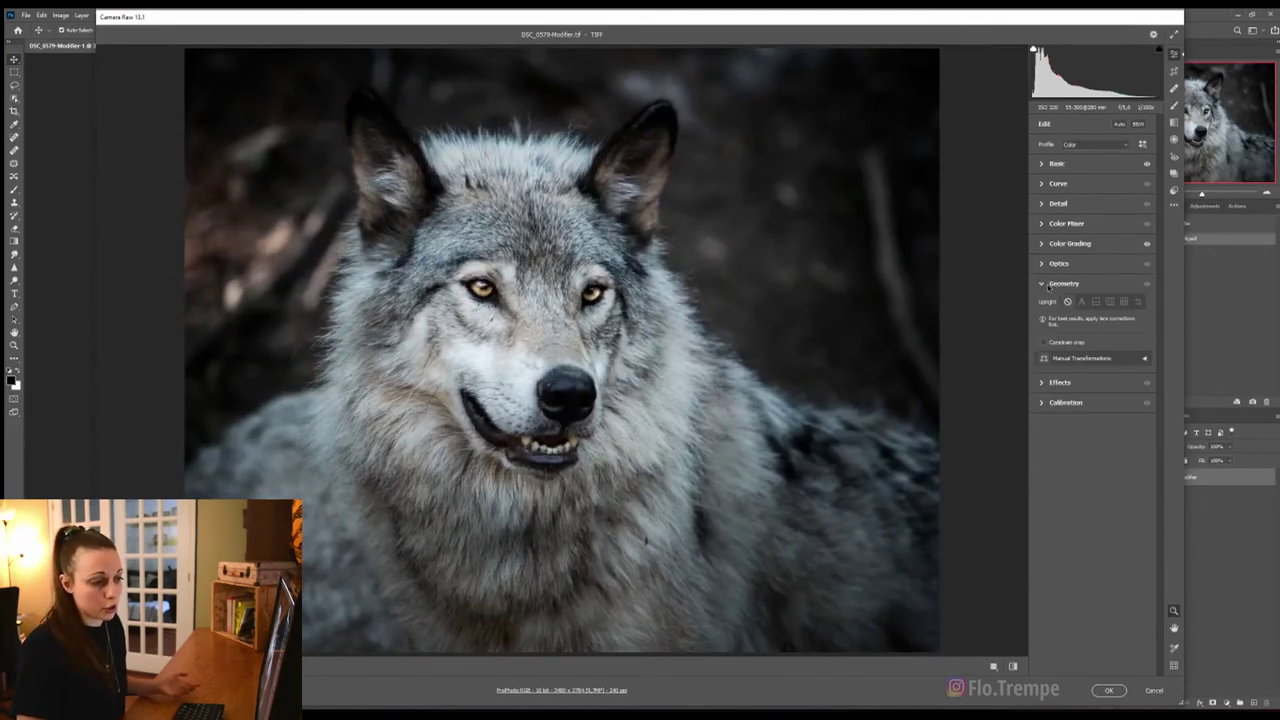
{"action": "left_click", "coordinate": [1048, 287]}
{"action": "left_click", "coordinate": [1043, 303]}
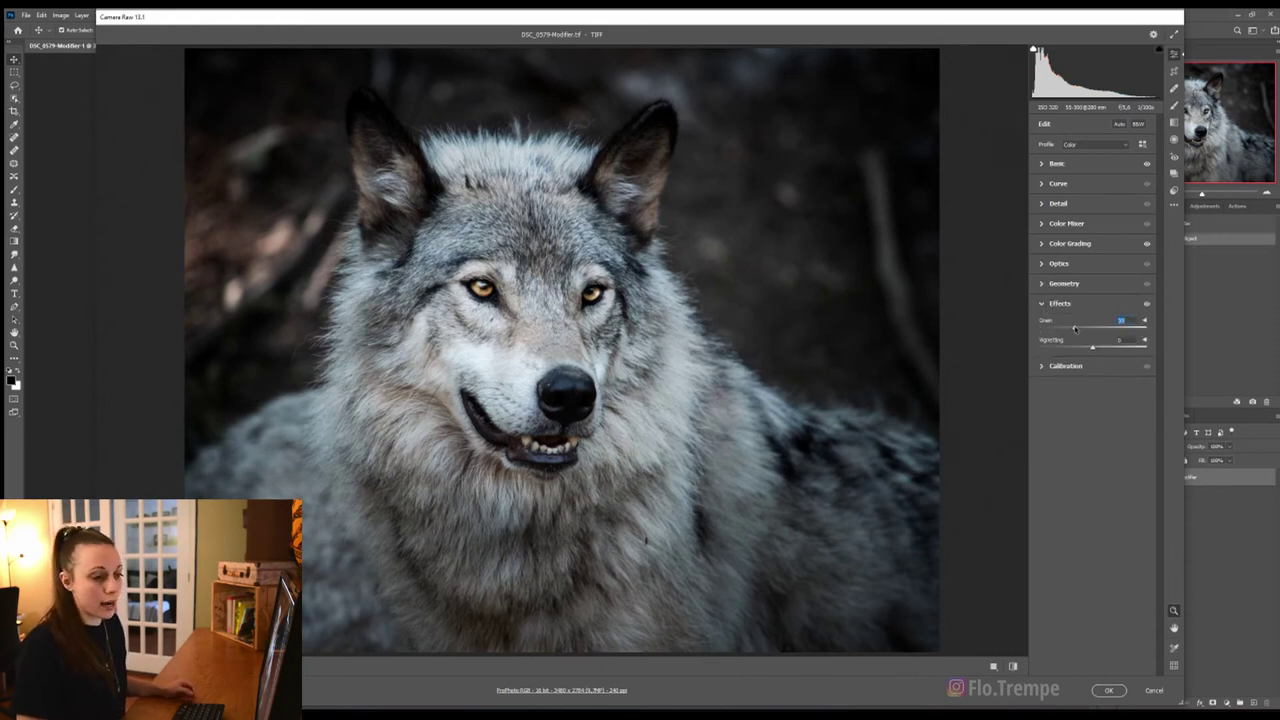
{"action": "double_click", "coordinate": [1075, 328]}
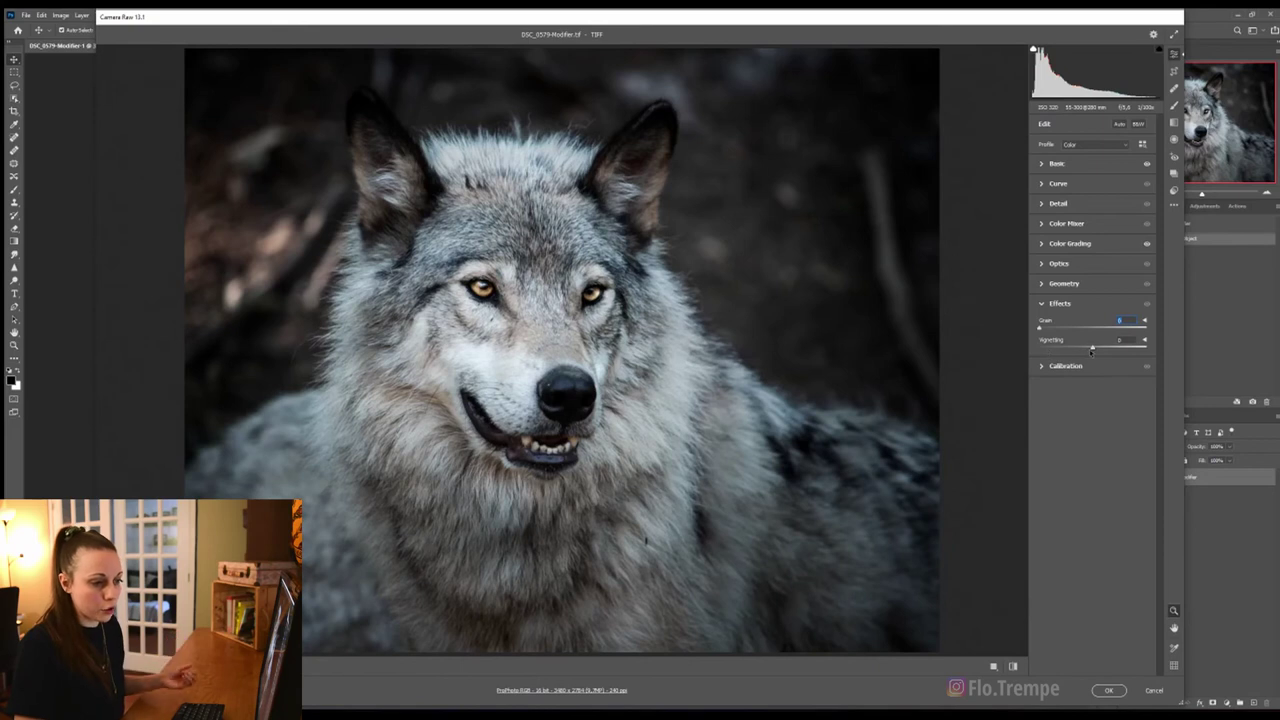
{"action": "mouse_move", "coordinate": [1091, 348]}
{"action": "left_mouse_down"}
{"action": "mouse_move", "coordinate": [1113, 348]}
{"action": "mouse_move", "coordinate": [1088, 356]}
{"action": "left_mouse_up"}
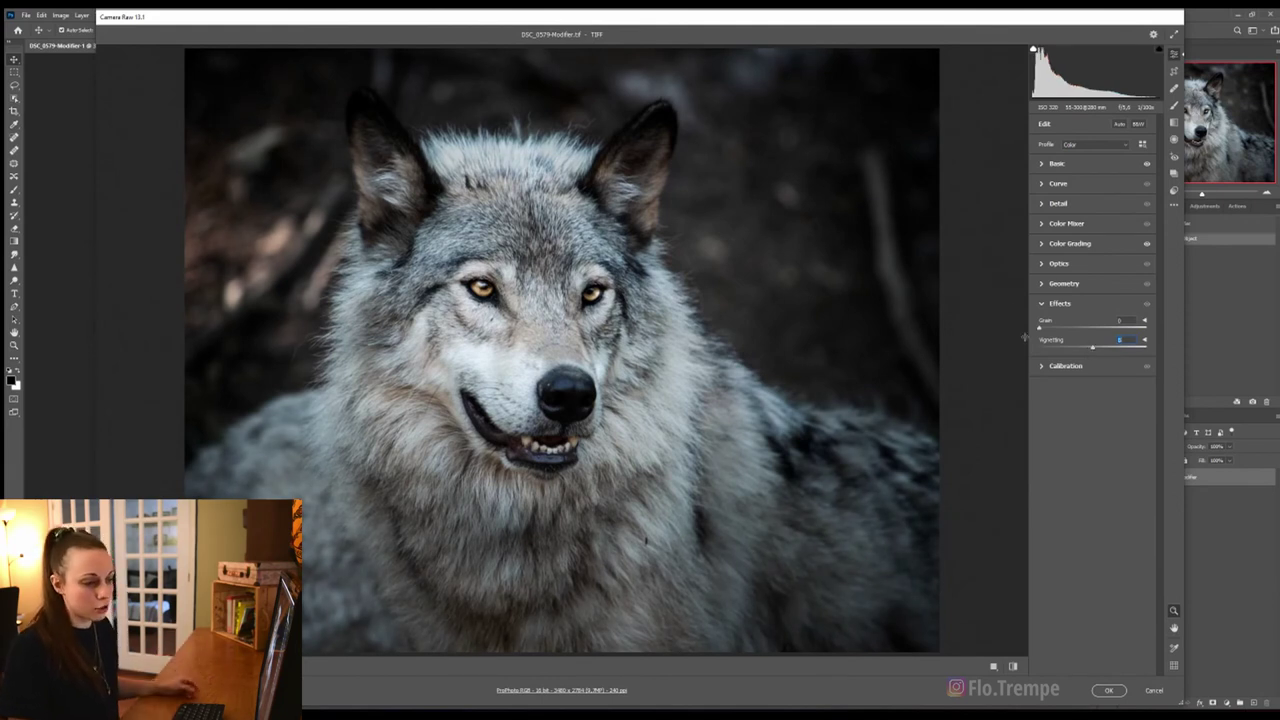
Step: Glance at Calibration, then switch from Crop to the Spot Removal heal tool
{"action": "left_click", "coordinate": [1065, 365]}
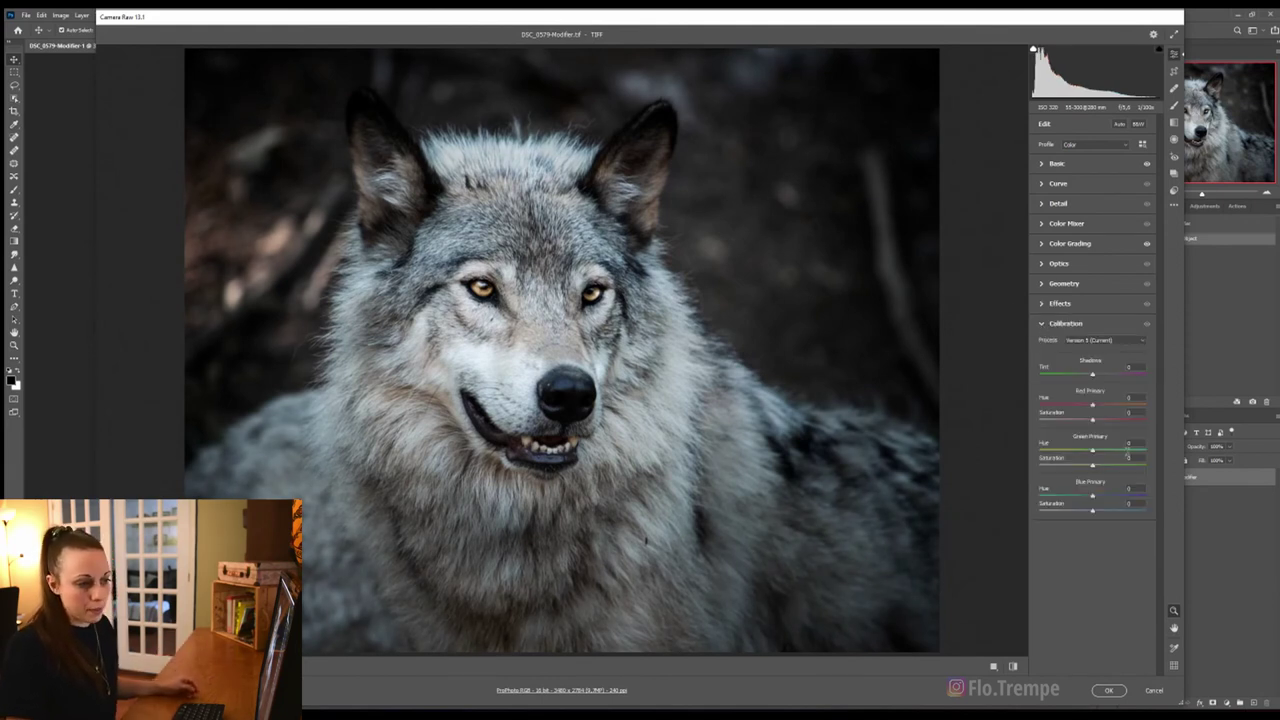
{"action": "left_click", "coordinate": [1041, 325]}
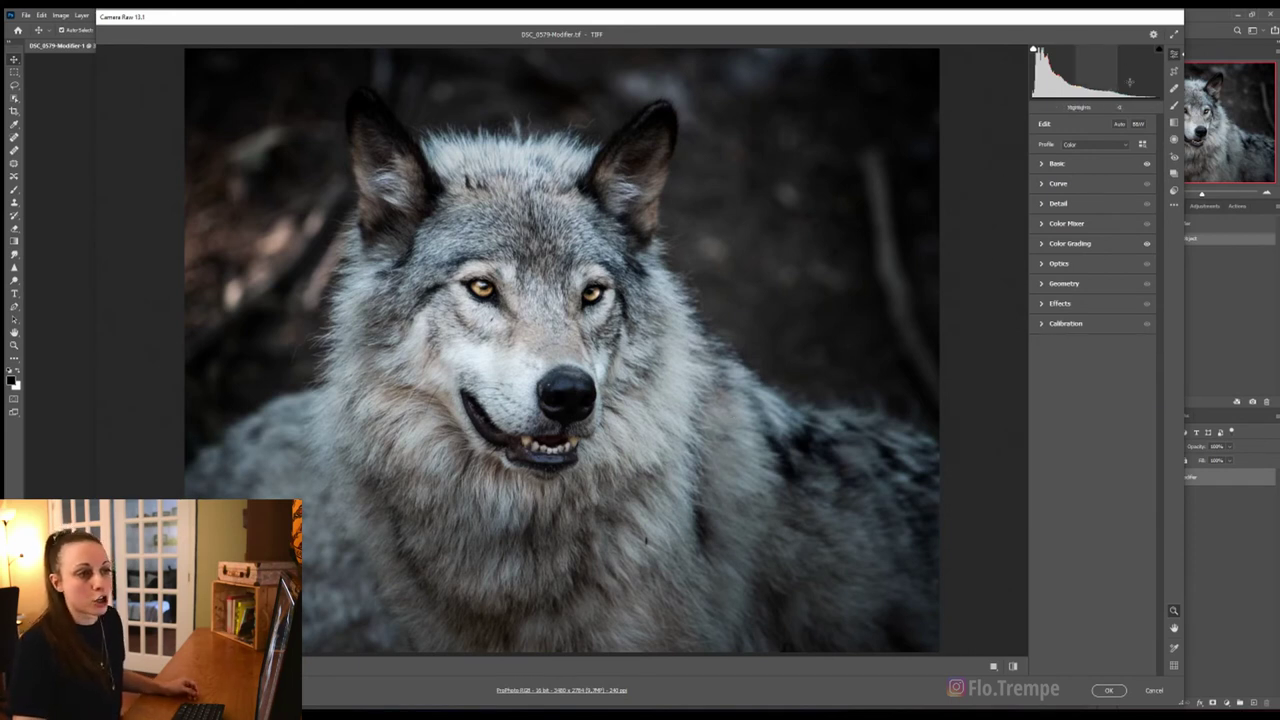
{"action": "left_click", "coordinate": [1175, 71]}
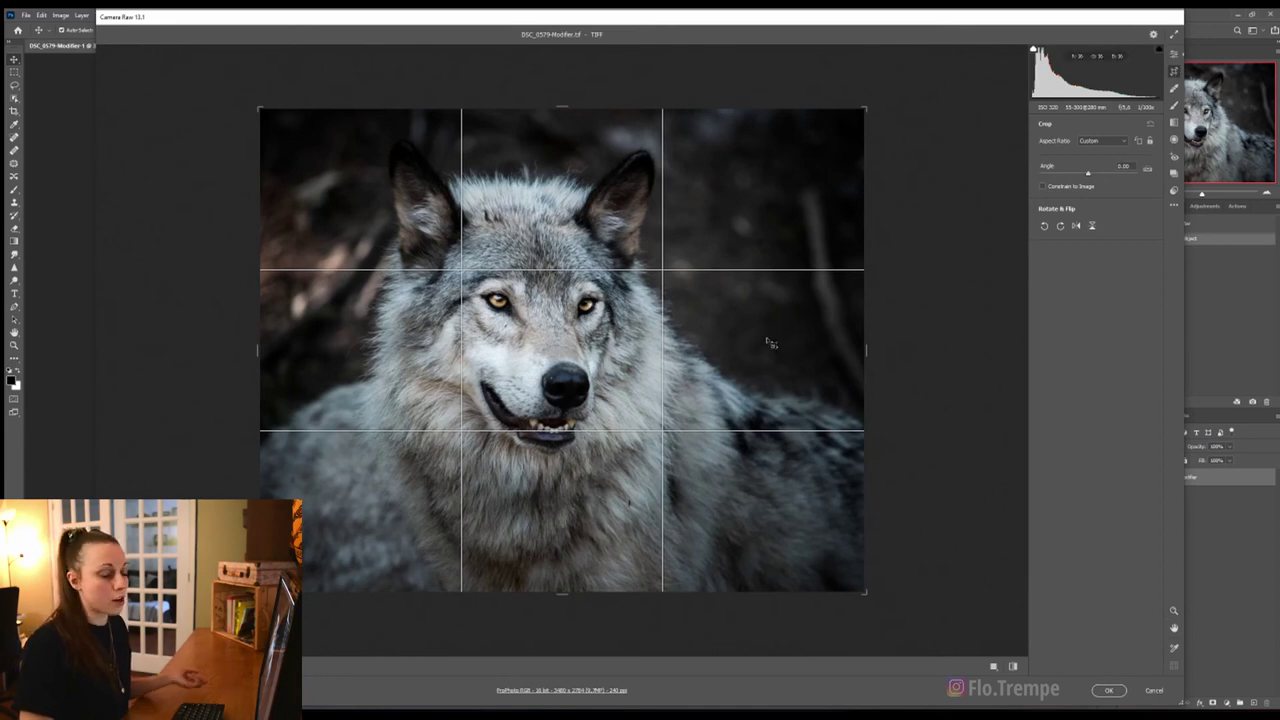
{"action": "left_click", "coordinate": [1175, 88]}
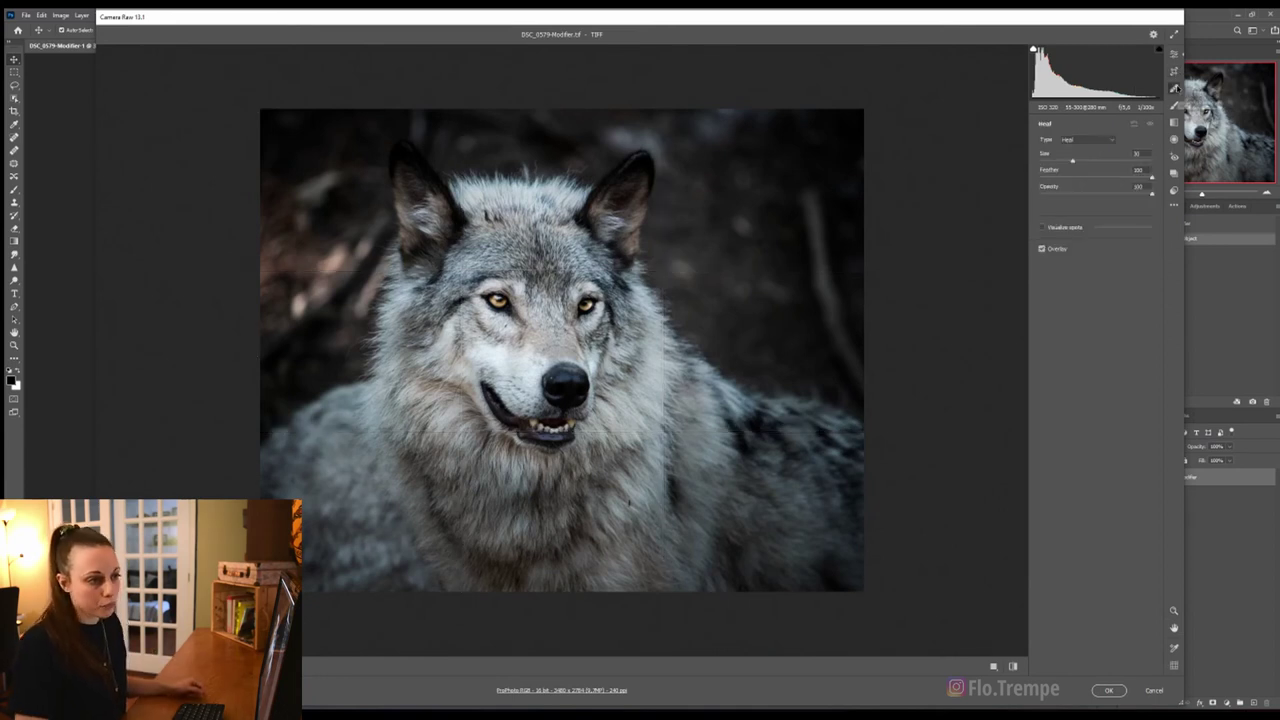
Step: Paint three heal patches on the dark background, undoing each one
{"action": "left_click_drag", "start_coordinate": [300, 298], "coordinate": [366, 232]}
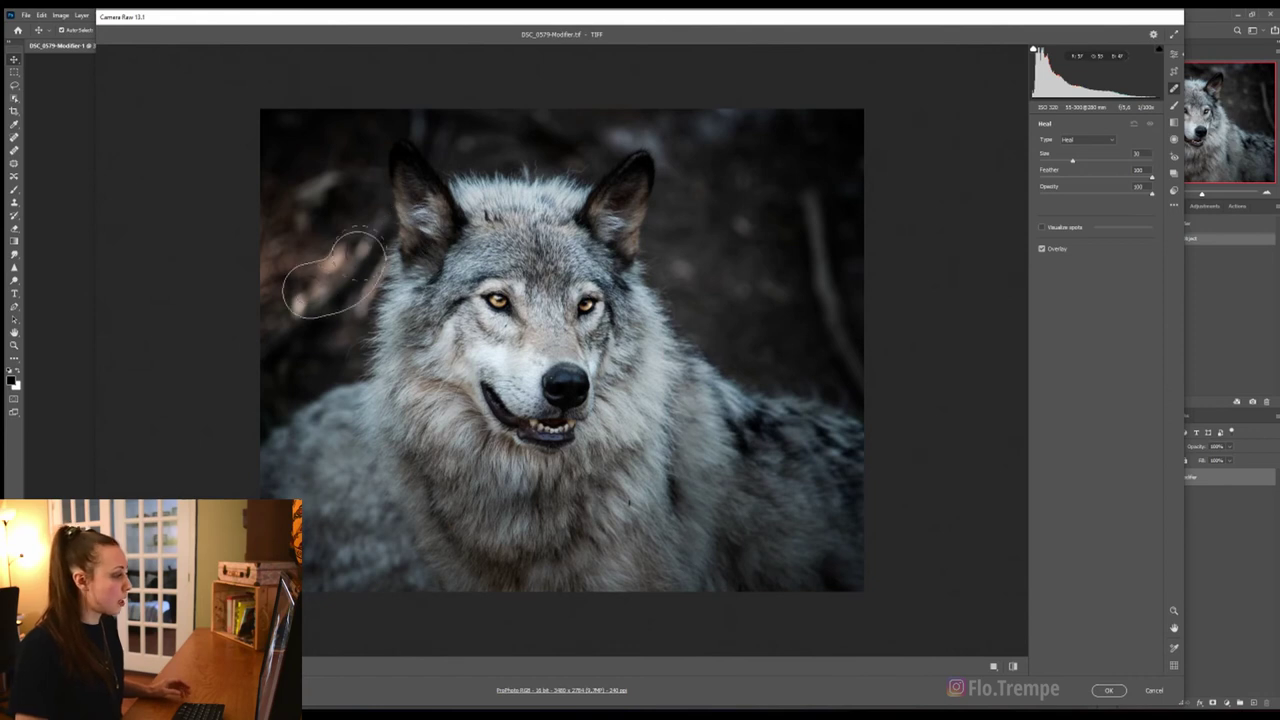
{"action": "key", "text": "ctrl+z"}
{"action": "left_click_drag", "start_coordinate": [298, 292], "coordinate": [300, 238]}
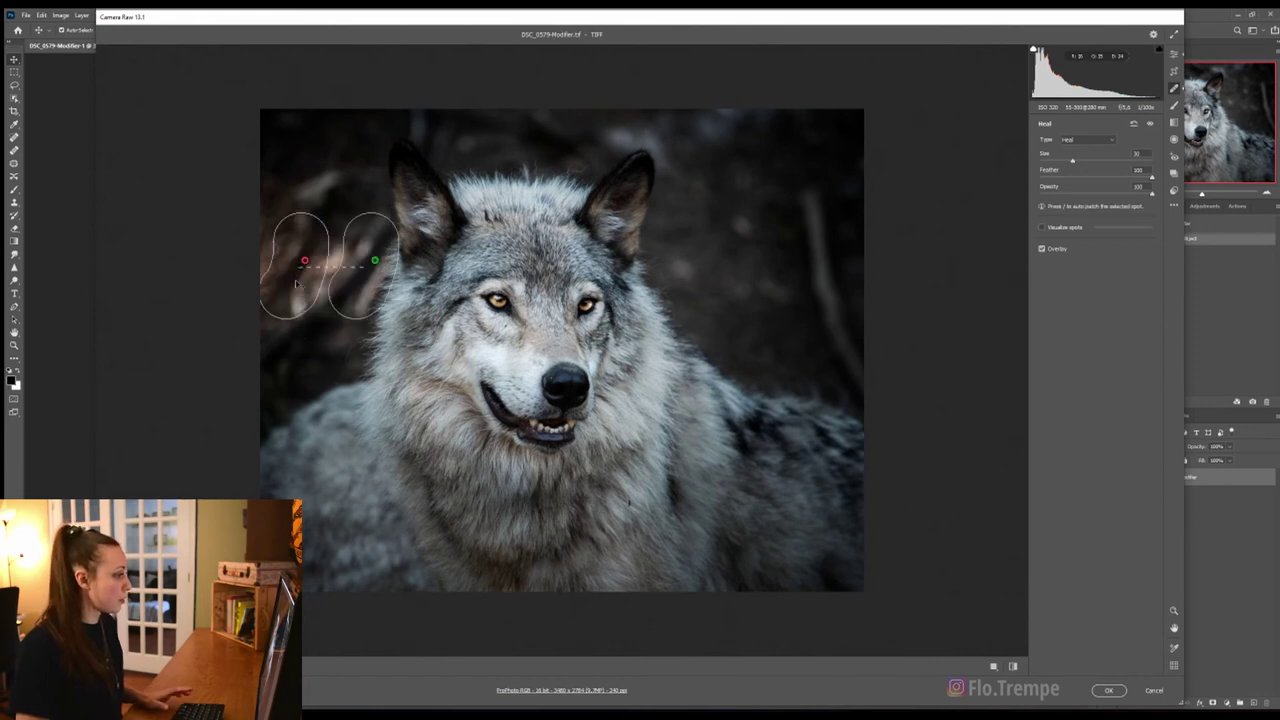
{"action": "key", "text": "ctrl+z"}
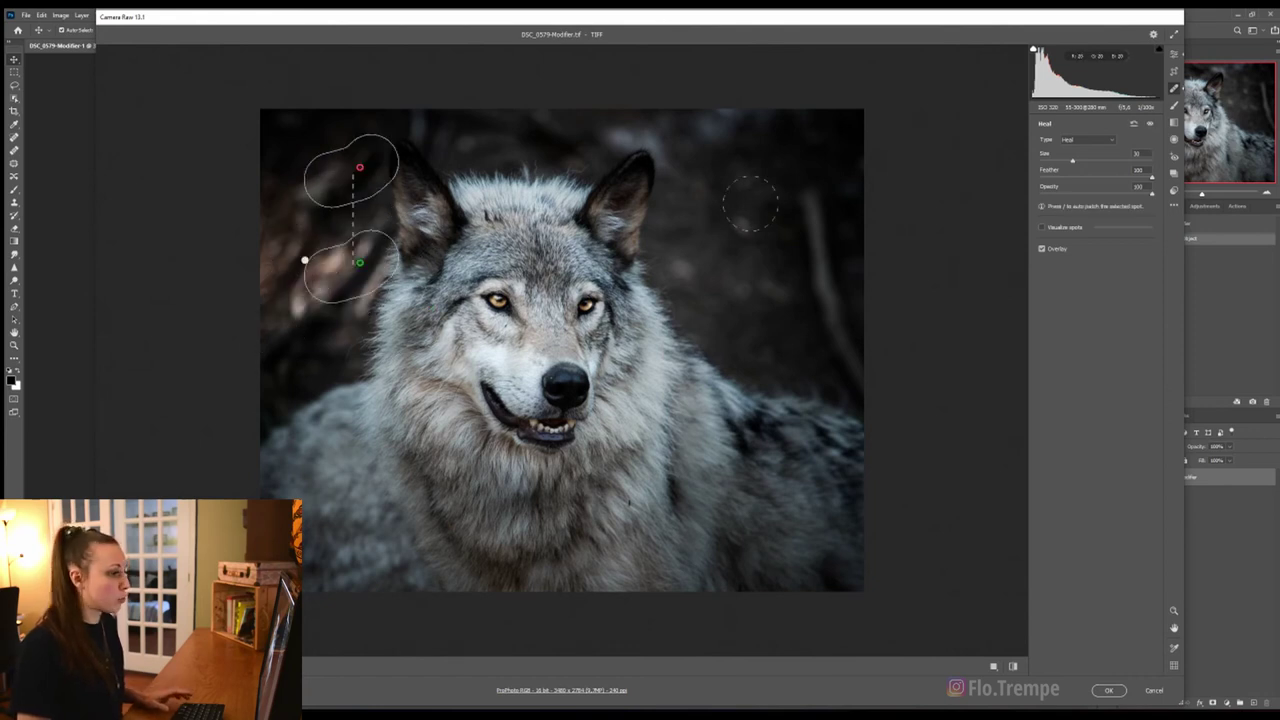
{"action": "left_click_drag", "start_coordinate": [758, 202], "coordinate": [807, 220]}
{"action": "key", "text": "ctrl+z"}
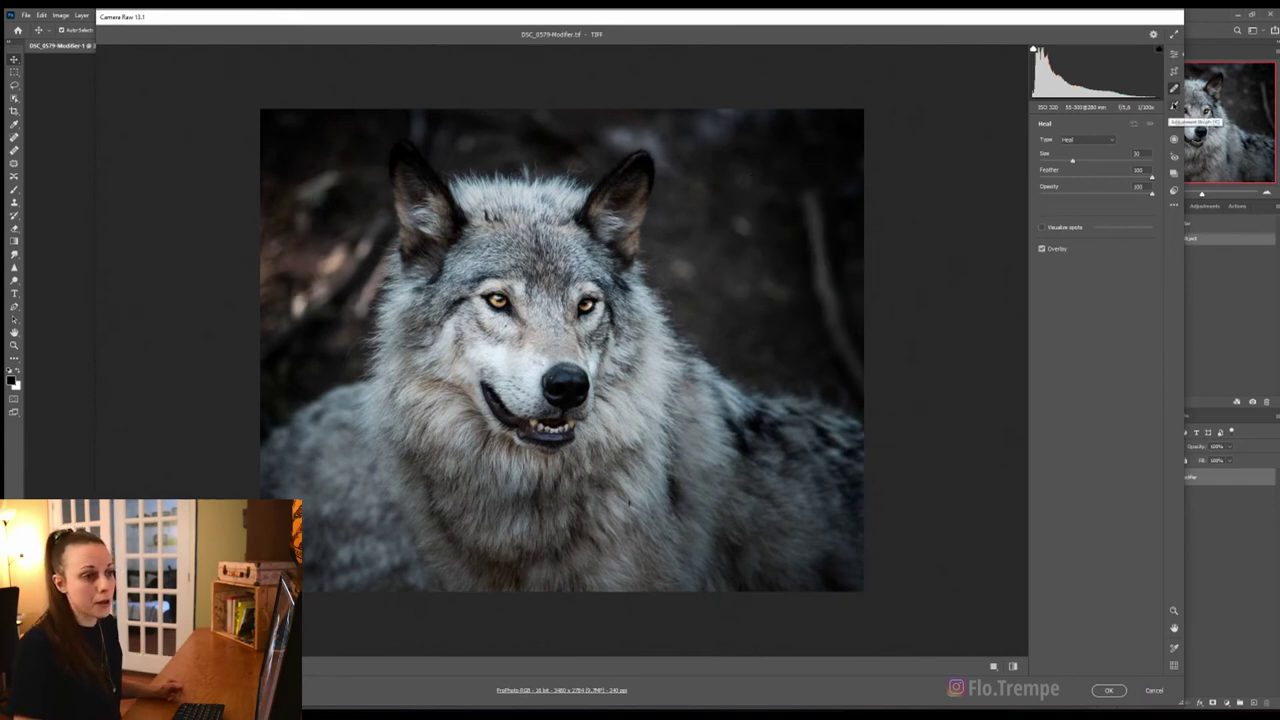
Step: Paint over both of the wolf's eyes with the Adjustment Brush at size 11
{"action": "left_click", "coordinate": [1174, 105]}
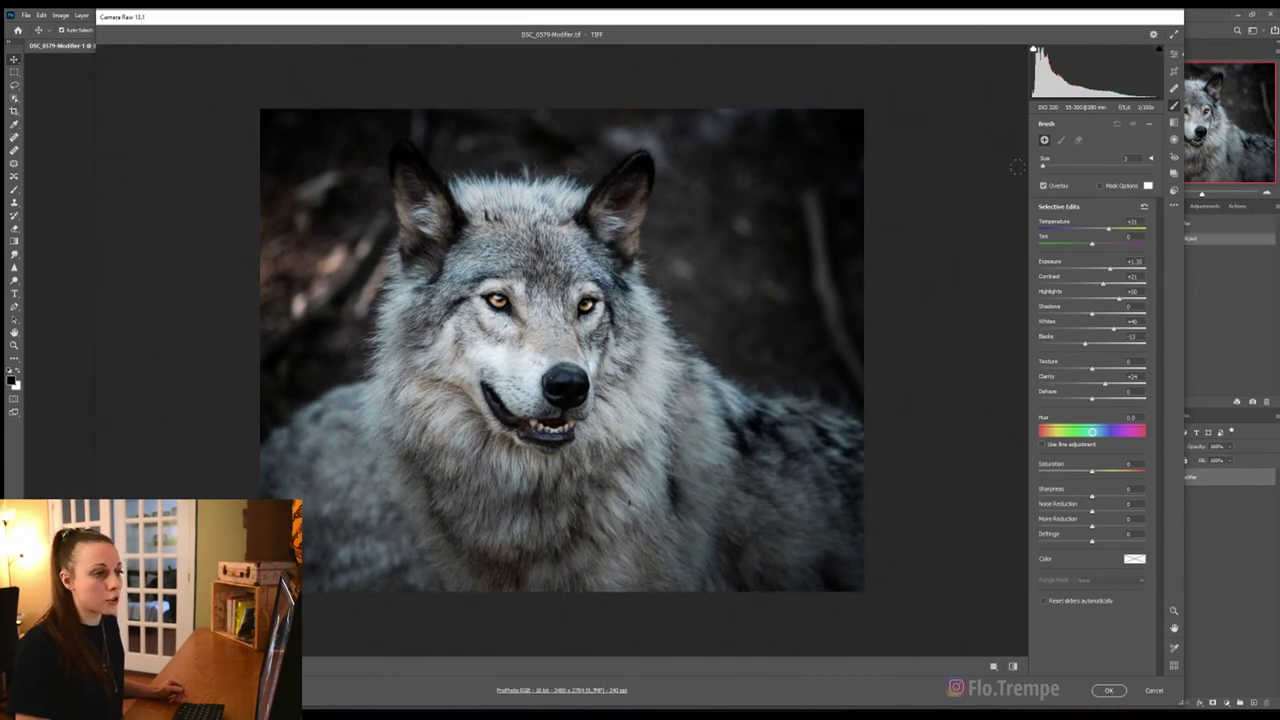
{"action": "left_click_drag", "start_coordinate": [1045, 166], "coordinate": [1100, 171]}
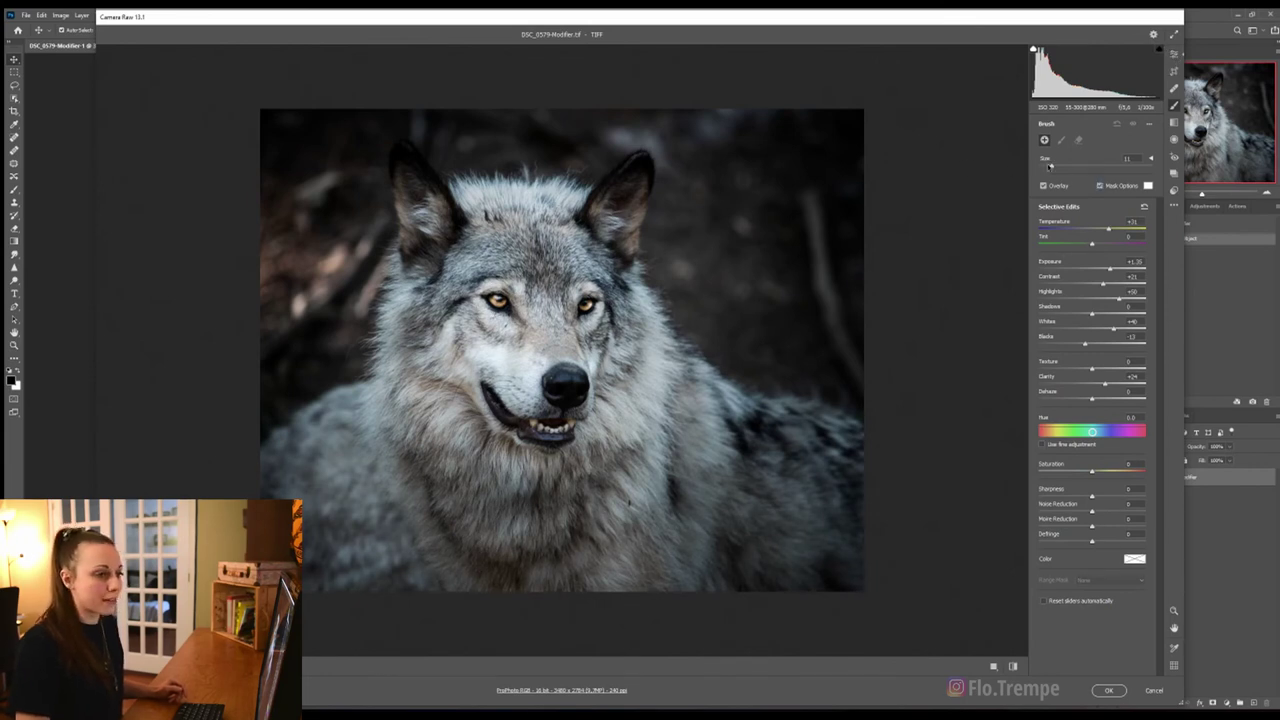
{"action": "left_click_drag", "start_coordinate": [488, 300], "coordinate": [506, 298]}
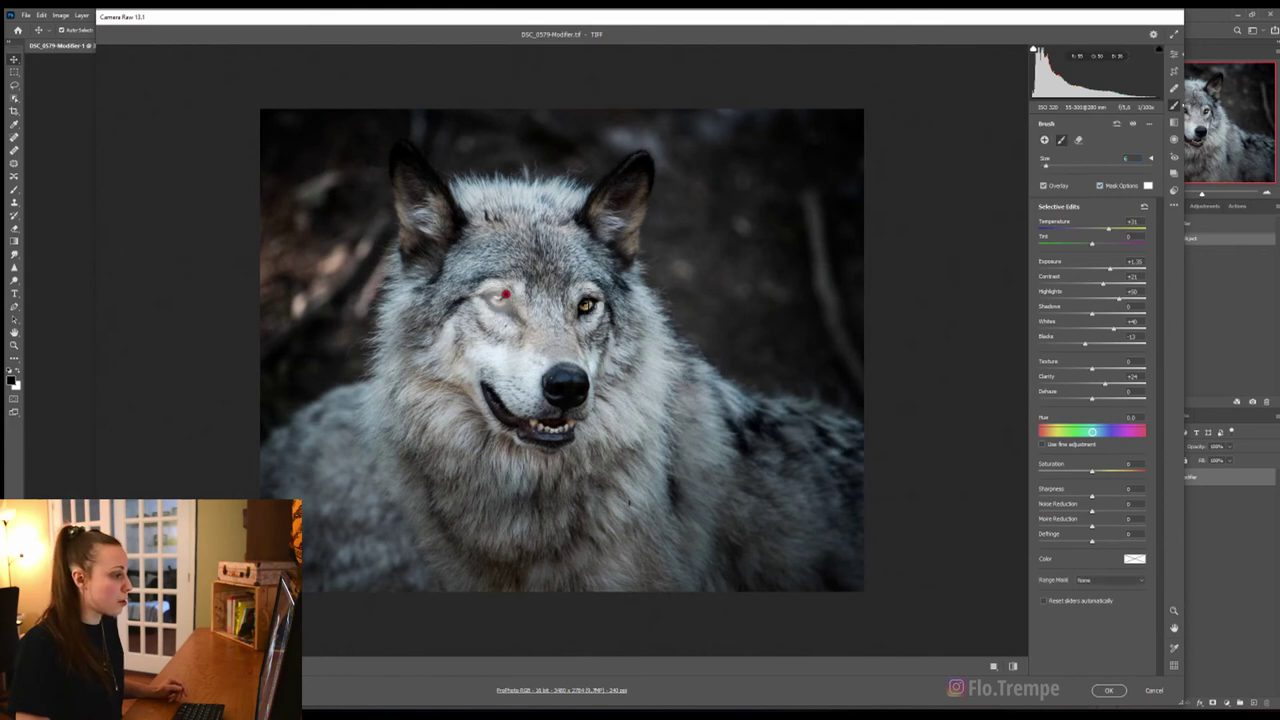
{"action": "left_click_drag", "start_coordinate": [584, 306], "coordinate": [596, 304]}
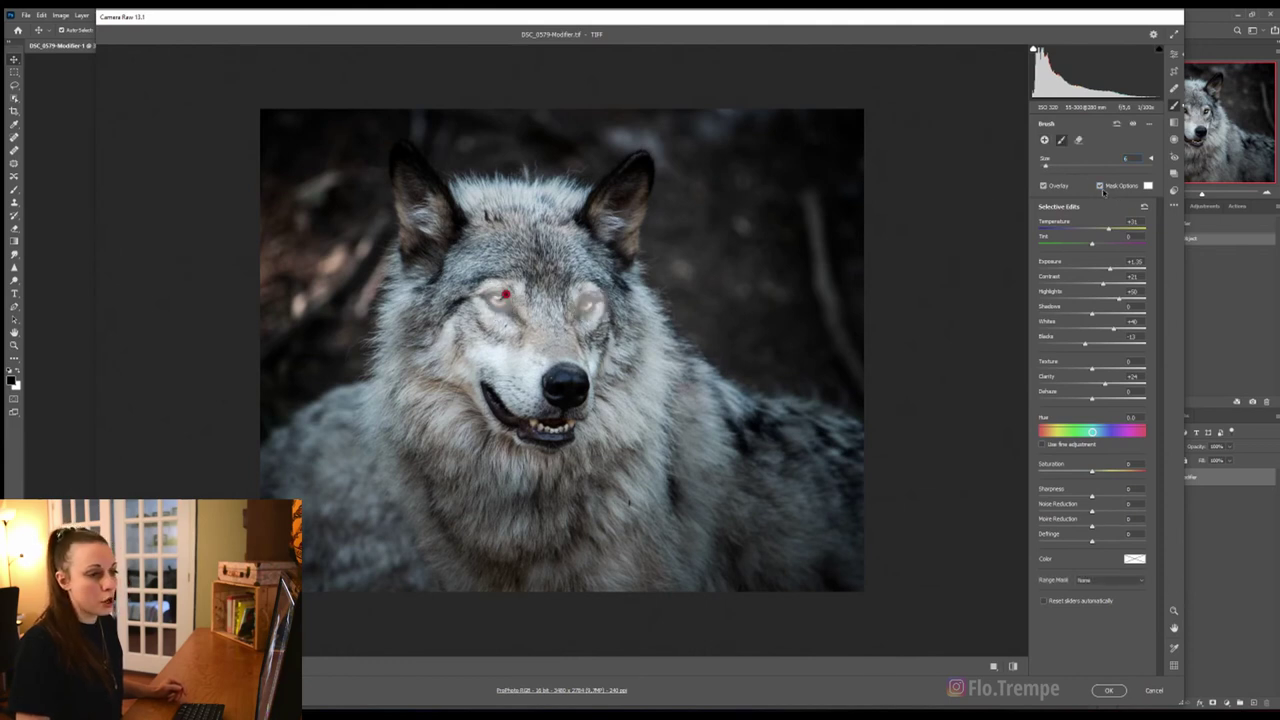
Step: Toggle the mask overlay to check the eyes, then fine-tune the brush Exposure
{"action": "left_click", "coordinate": [1101, 187]}
{"action": "left_click", "coordinate": [1101, 187]}
{"action": "left_click", "coordinate": [1101, 187]}
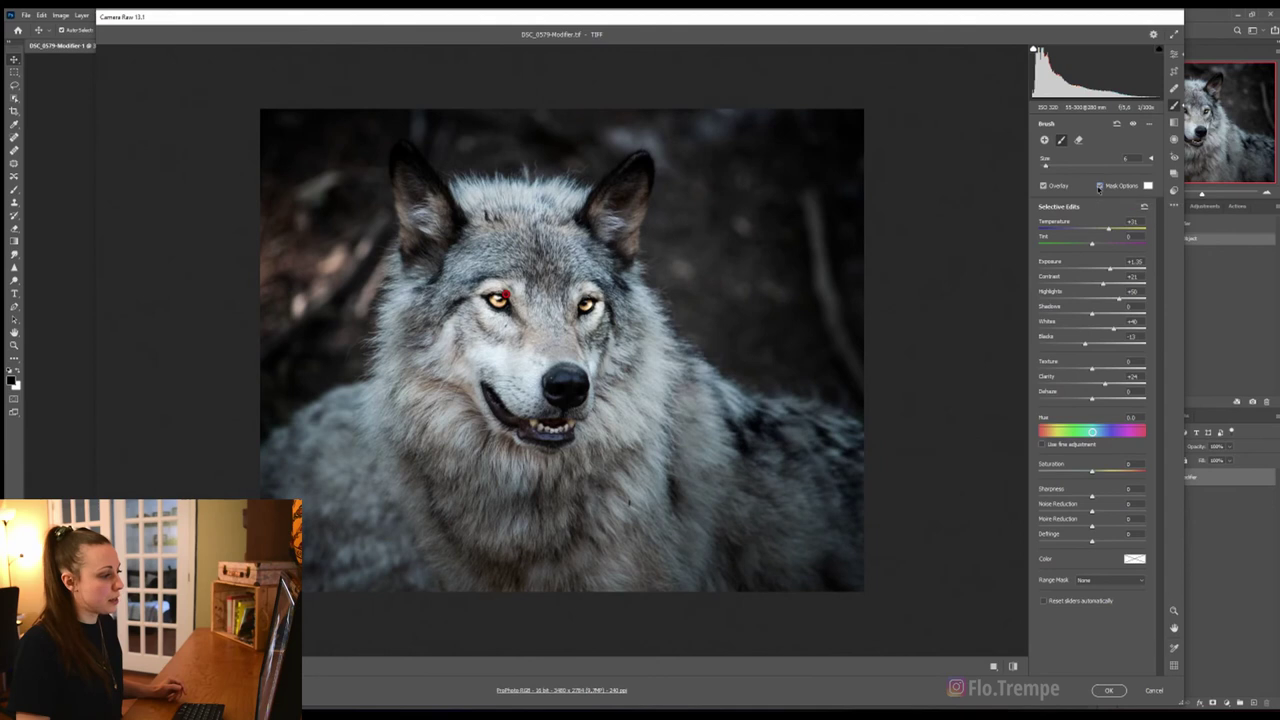
{"action": "left_click", "coordinate": [1101, 187]}
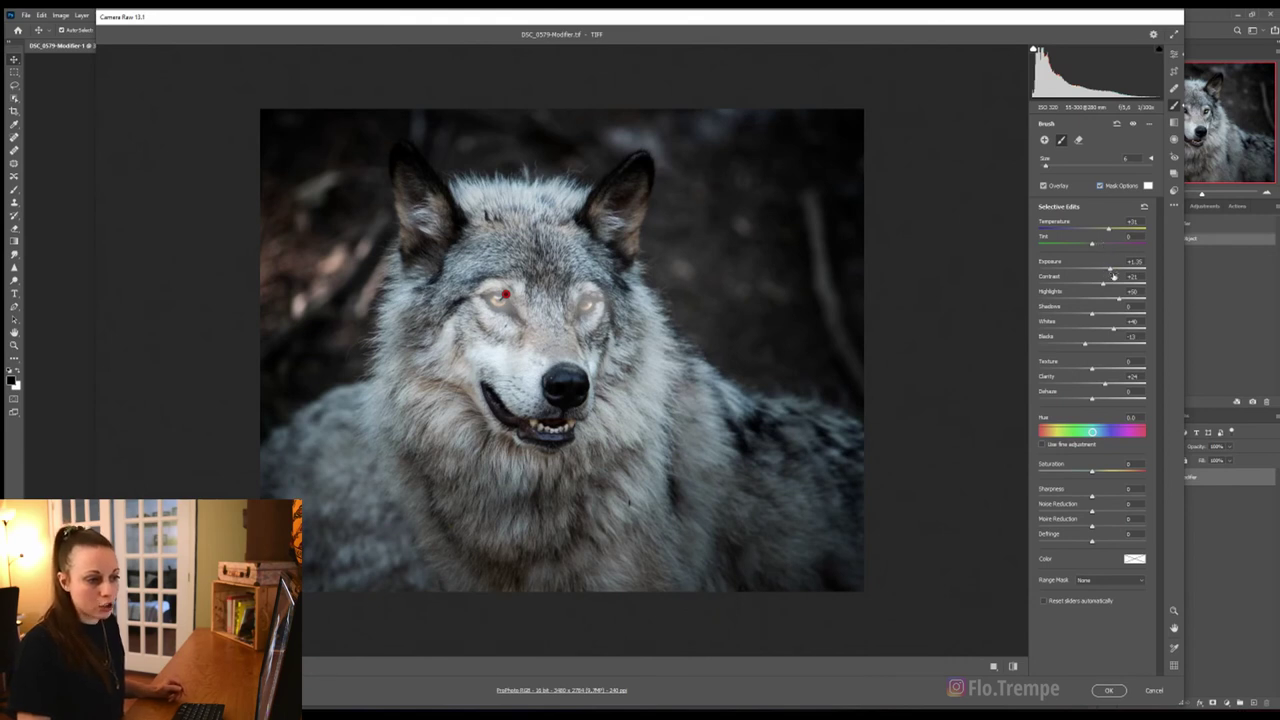
{"action": "left_click_drag", "start_coordinate": [1113, 270], "coordinate": [1109, 271]}
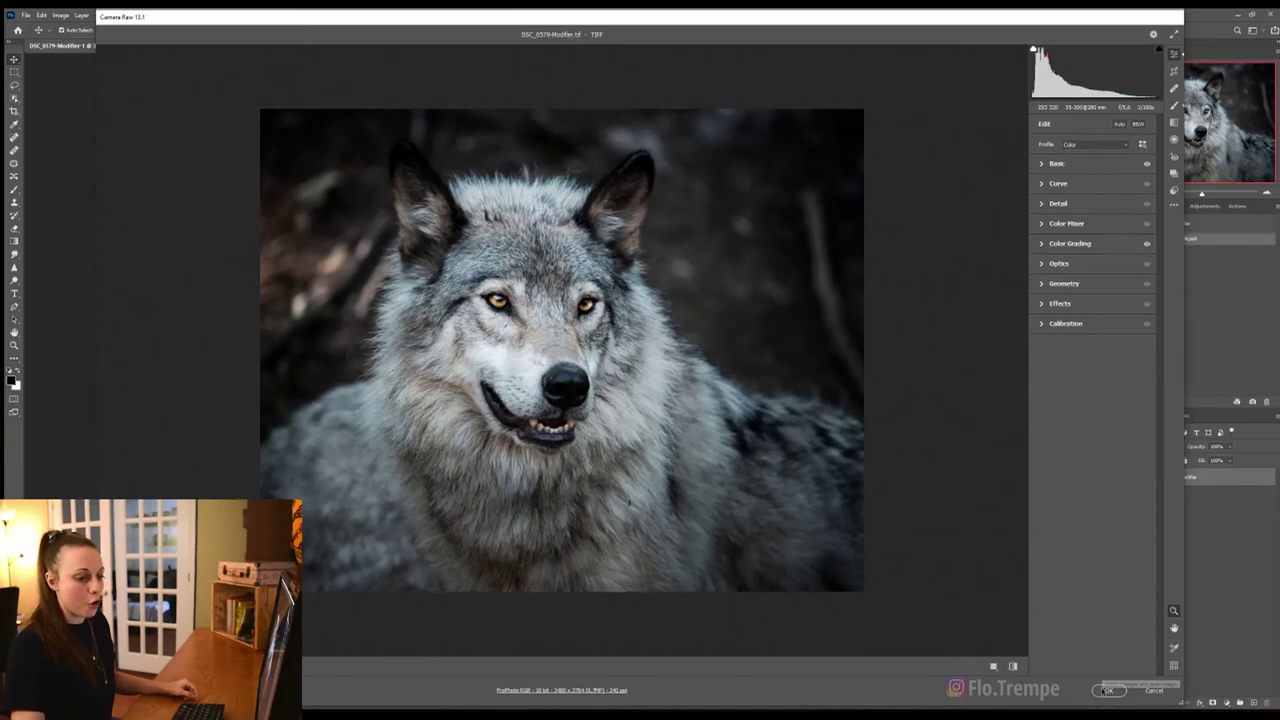
Step: Apply the Camera Raw edits and compare before/after states in History, keeping the edited state
{"action": "left_click", "coordinate": [1106, 690]}
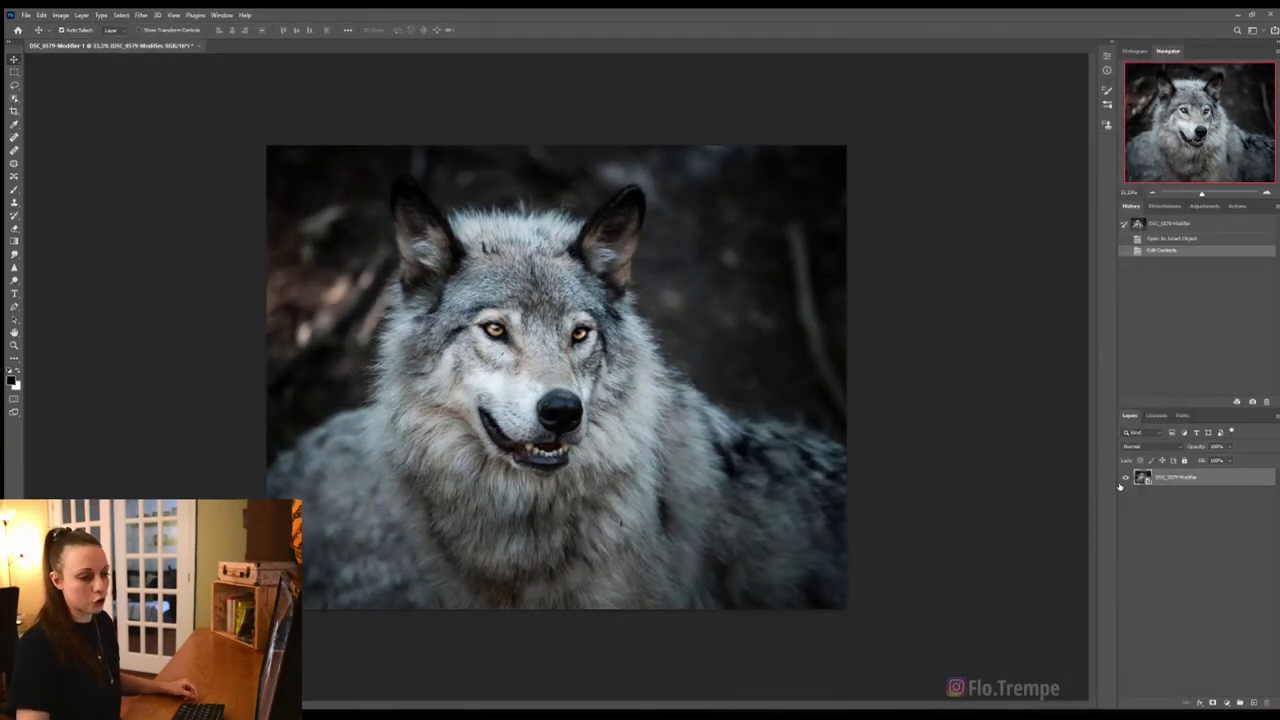
{"action": "left_click", "coordinate": [1152, 240]}
{"action": "left_click", "coordinate": [1158, 250]}
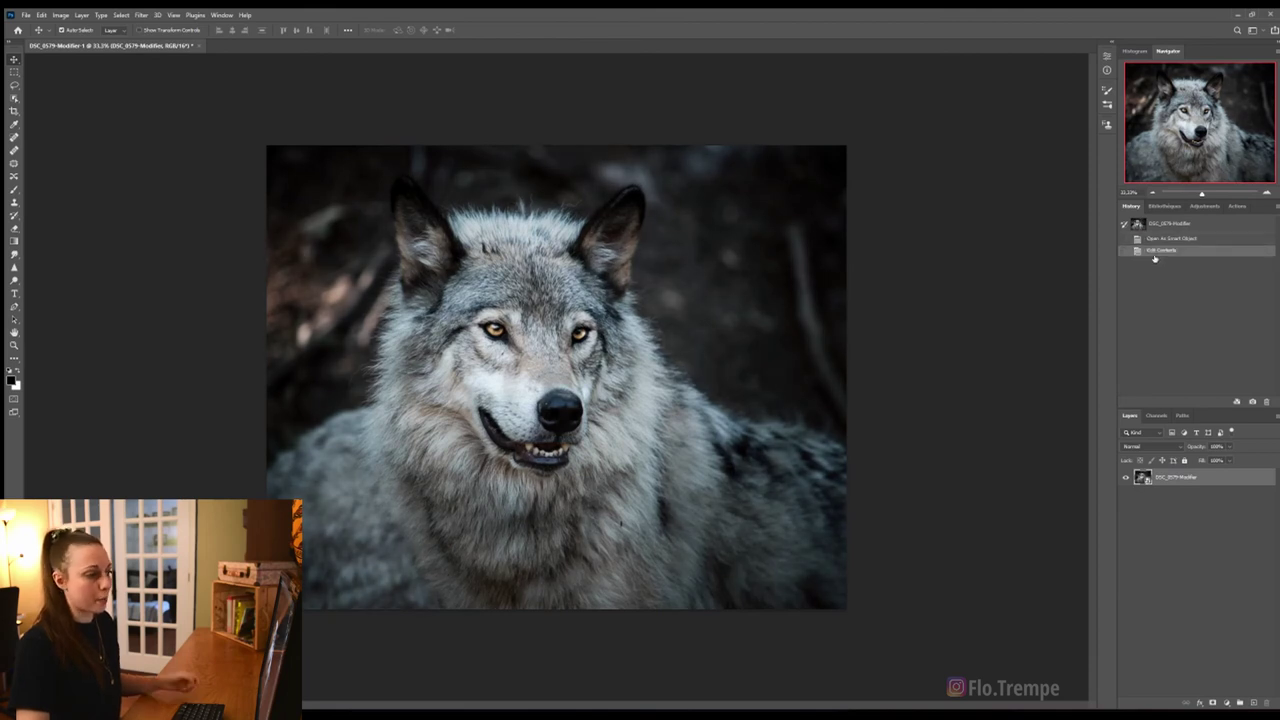
{"action": "left_click", "coordinate": [1168, 240]}
{"action": "left_click", "coordinate": [1159, 251]}
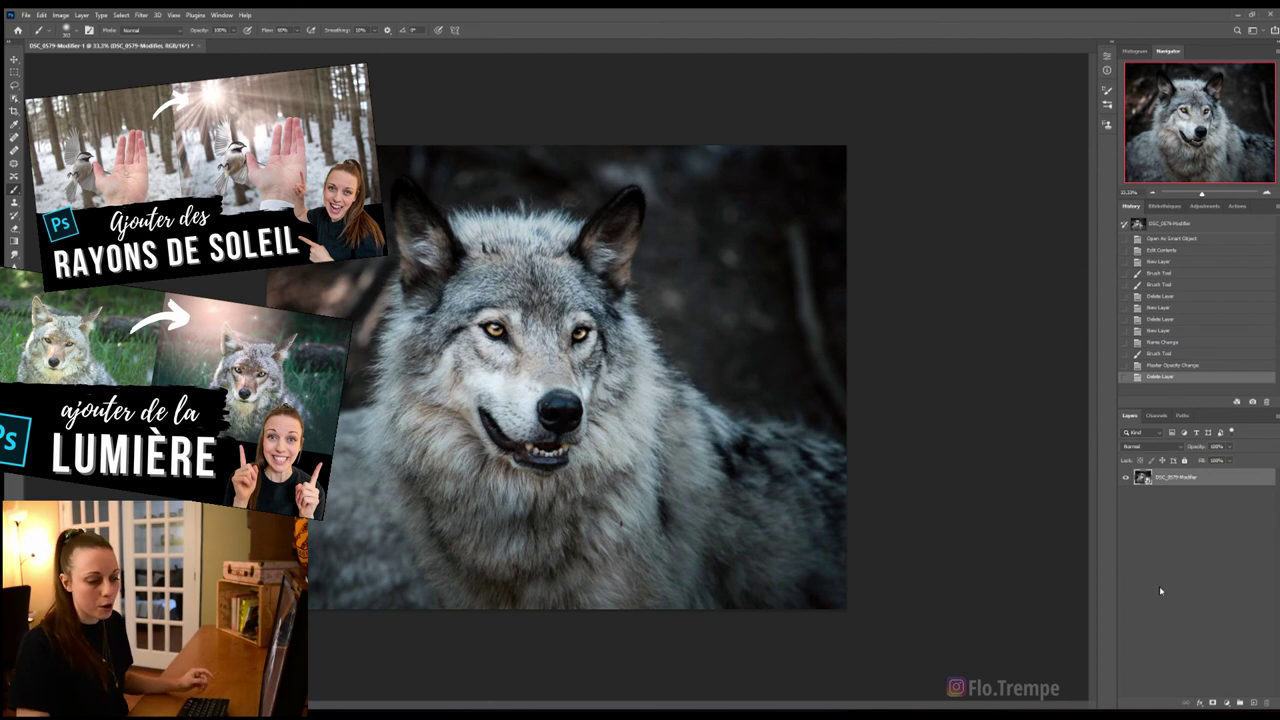
Step: Add empty layers above the wolf photo, save the document, and switch to Lightroom Classic
{"action": "left_click", "coordinate": [1256, 703]}
{"action": "left_click", "coordinate": [1256, 703]}
{"action": "left_click", "coordinate": [1256, 703]}
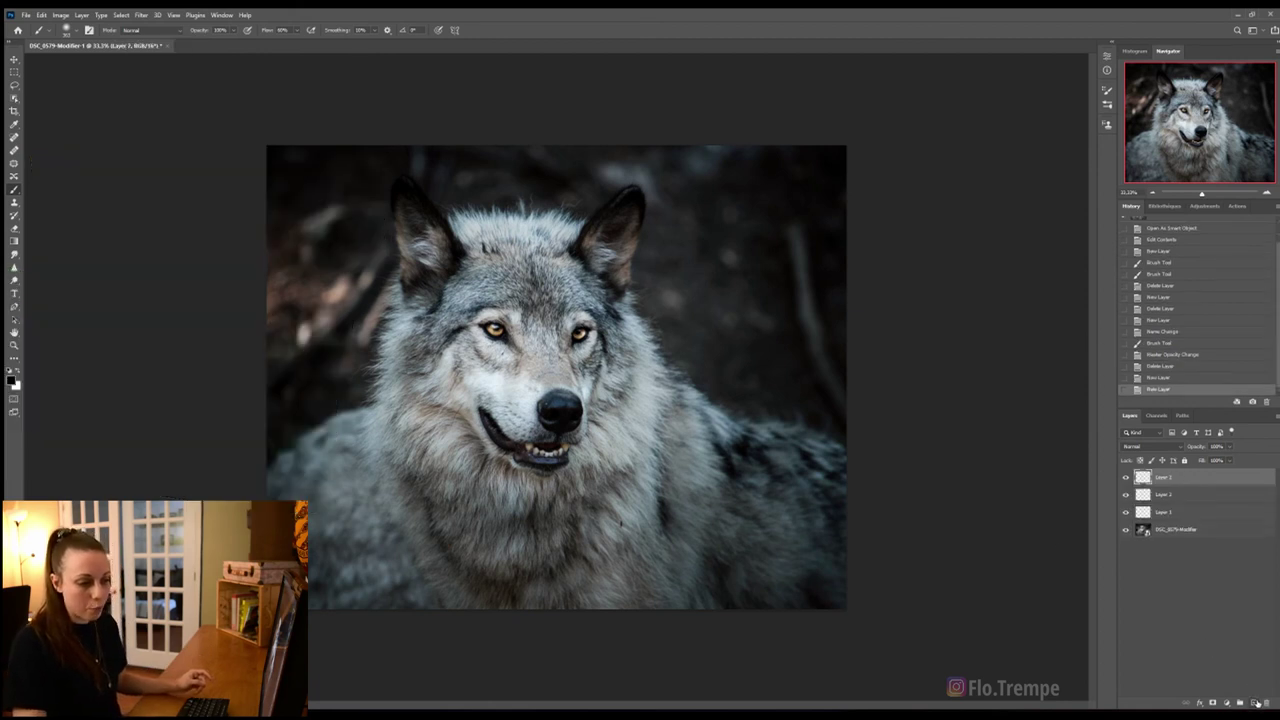
{"action": "left_click", "coordinate": [1256, 703]}
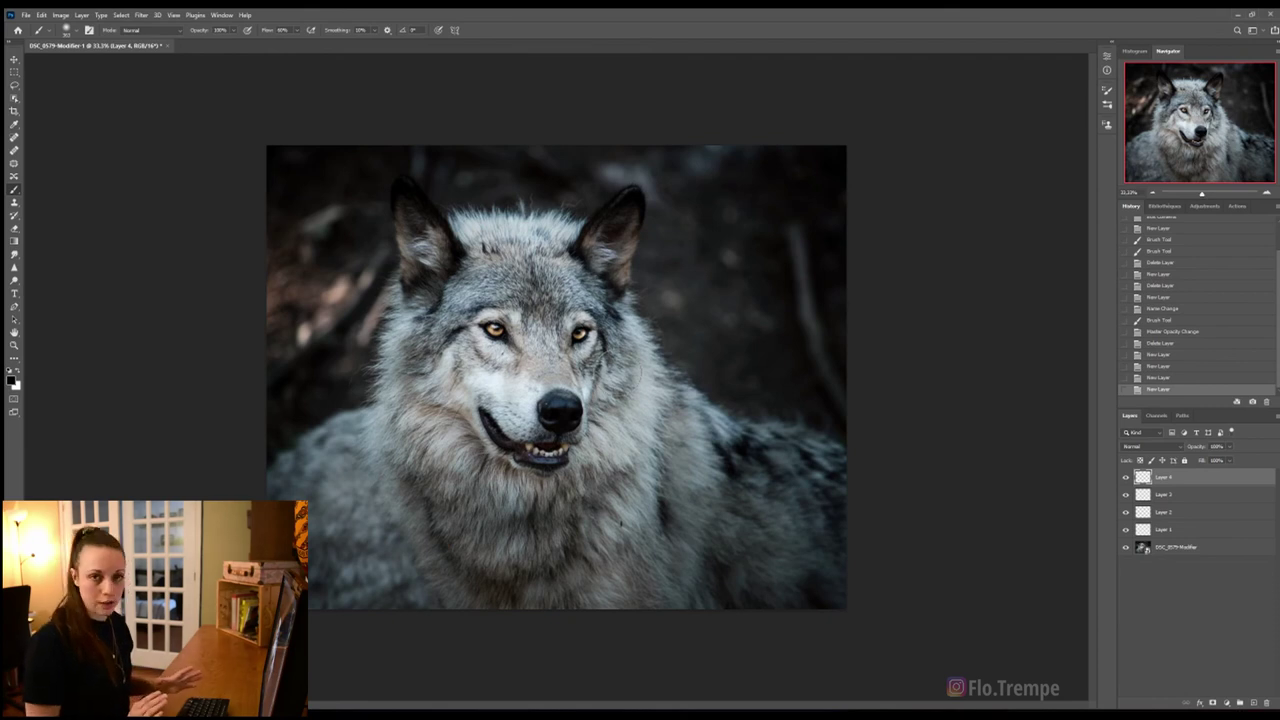
{"action": "key", "text": "ctrl+s"}
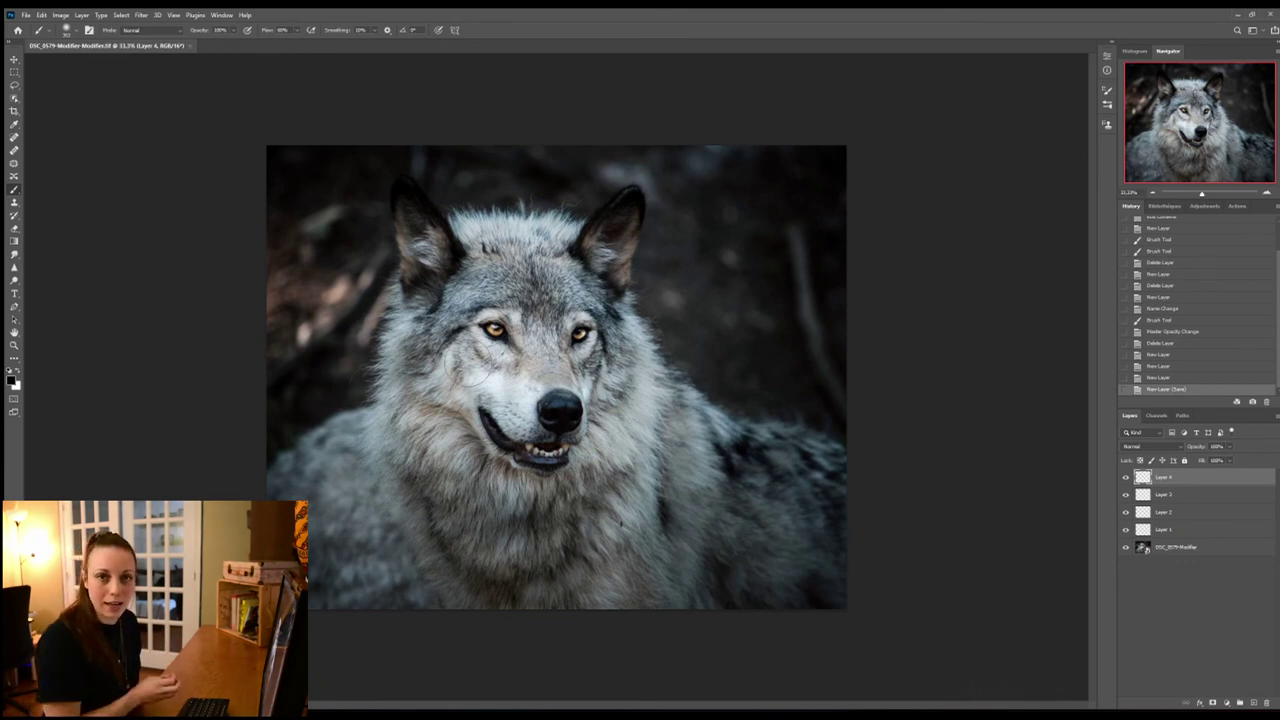
{"action": "key", "text": "alt+Tab"}
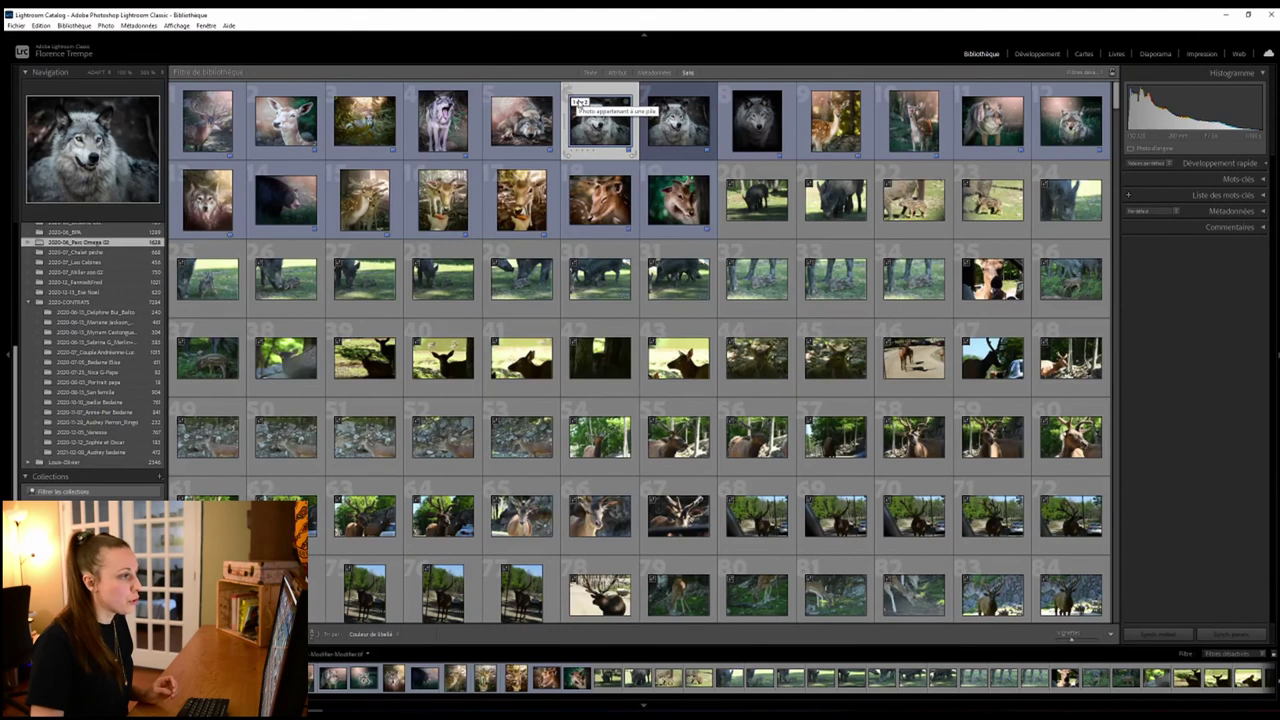
Step: Collapse and re-expand the wolf stack, then step between the edited and original versions
{"action": "left_click", "coordinate": [579, 103]}
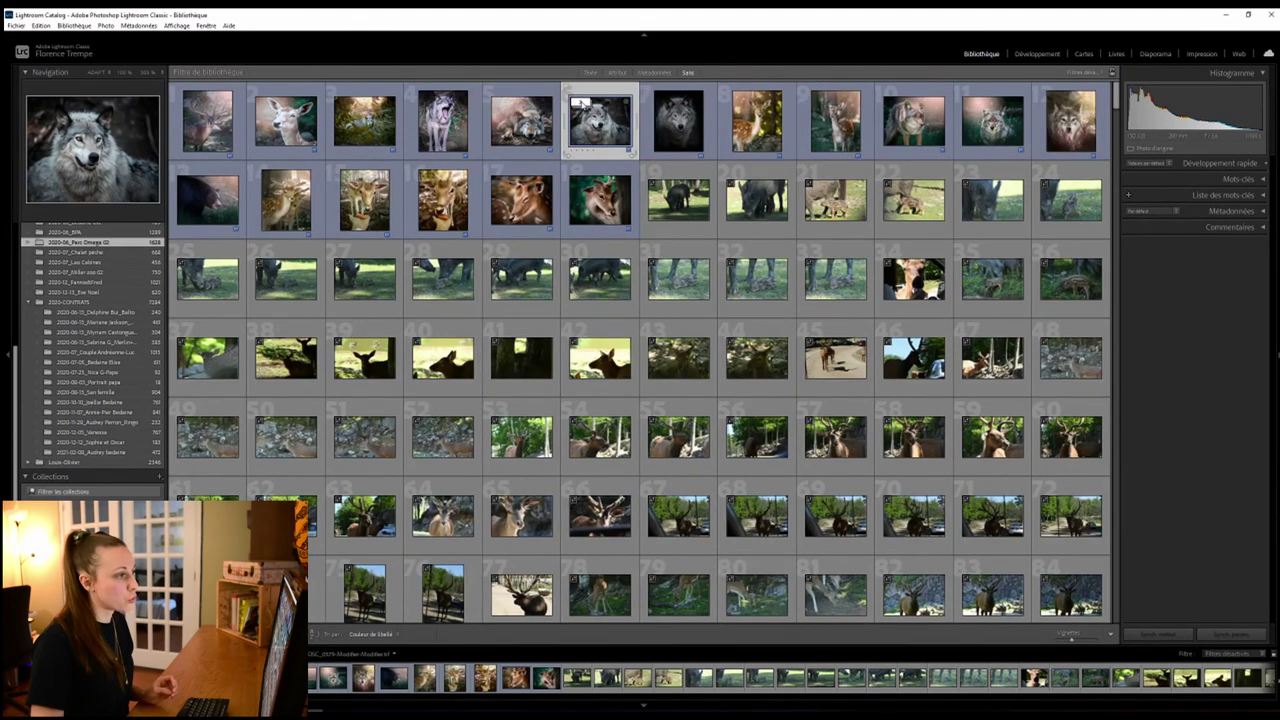
{"action": "left_click", "coordinate": [579, 103]}
{"action": "left_click", "coordinate": [678, 118]}
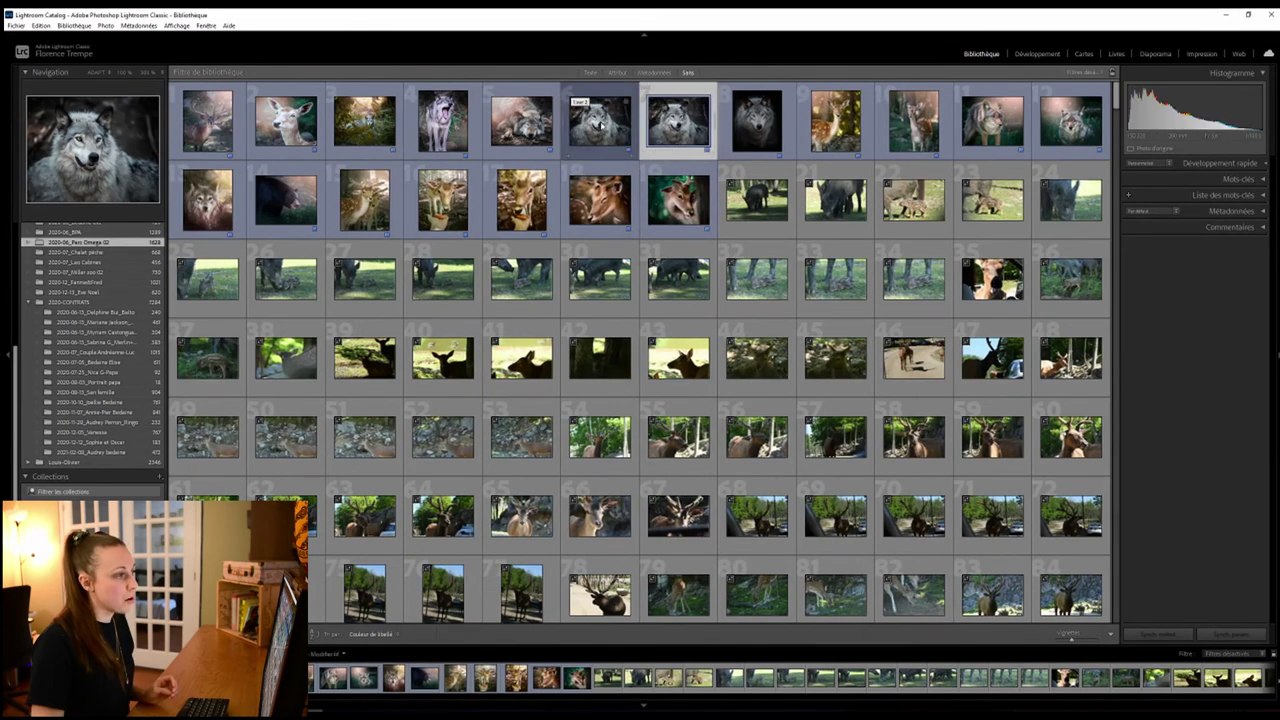
{"action": "key", "text": "Left"}
{"action": "key", "text": "Right"}
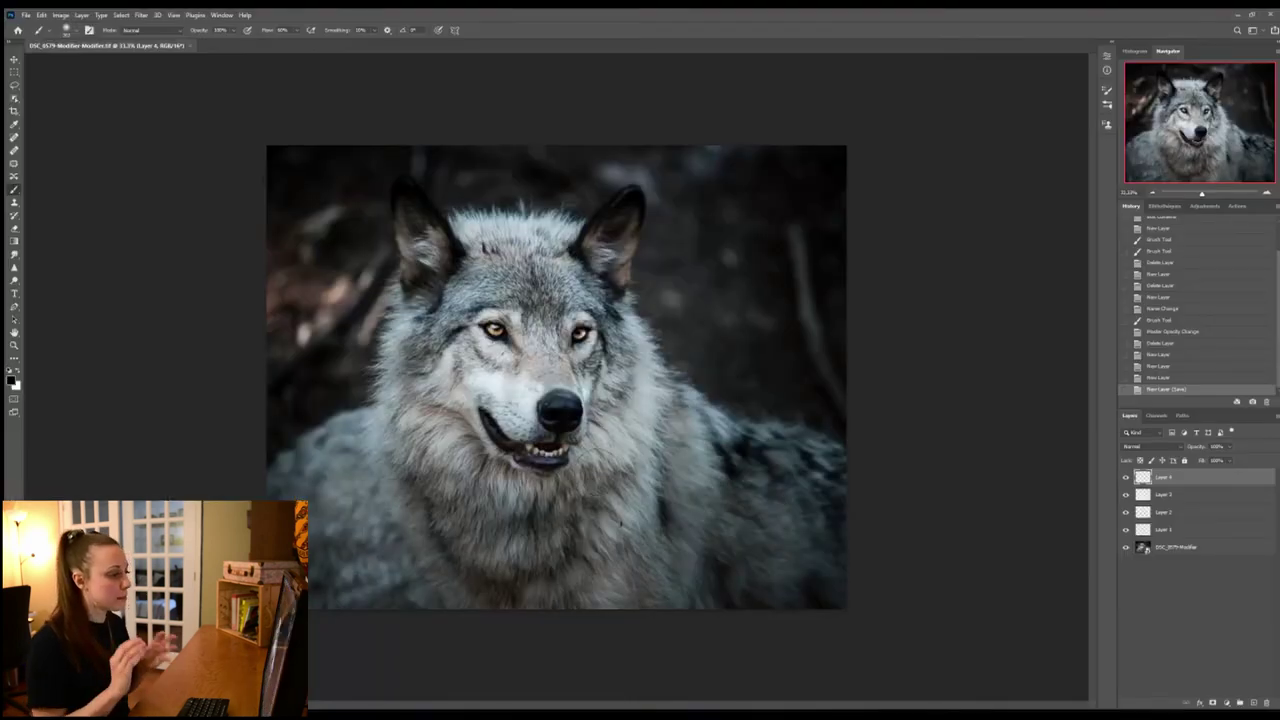
Step: Export the wolf portrait with Export As as a 3480 × 2784 sRGB PNG
{"action": "left_click", "coordinate": [27, 15]}
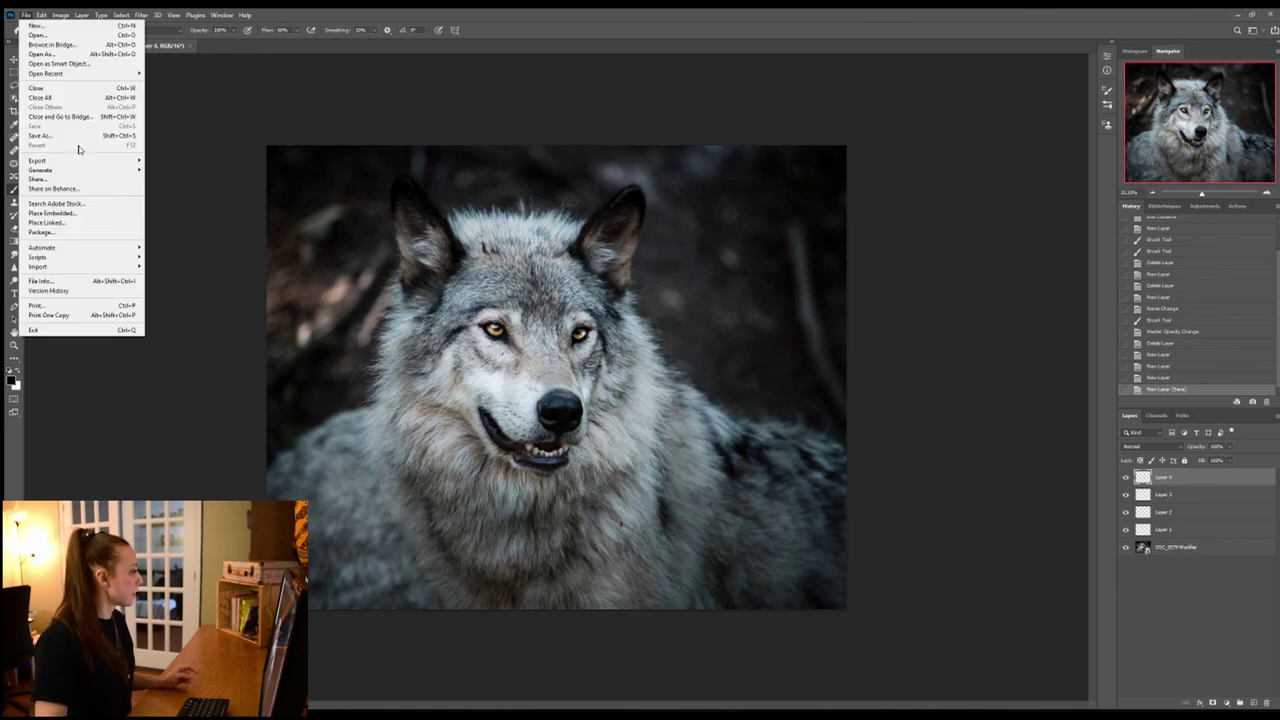
{"action": "mouse_move", "coordinate": [38, 160]}
{"action": "left_click", "coordinate": [176, 162]}
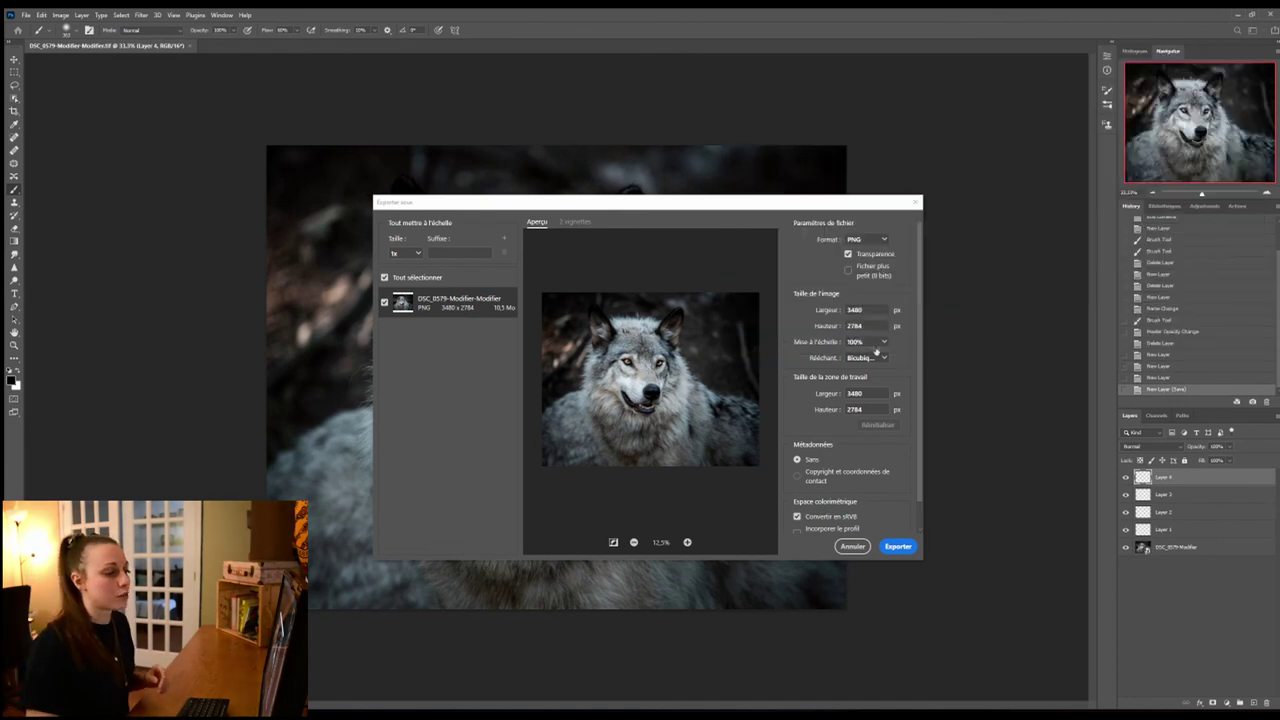
{"action": "left_click", "coordinate": [899, 547]}
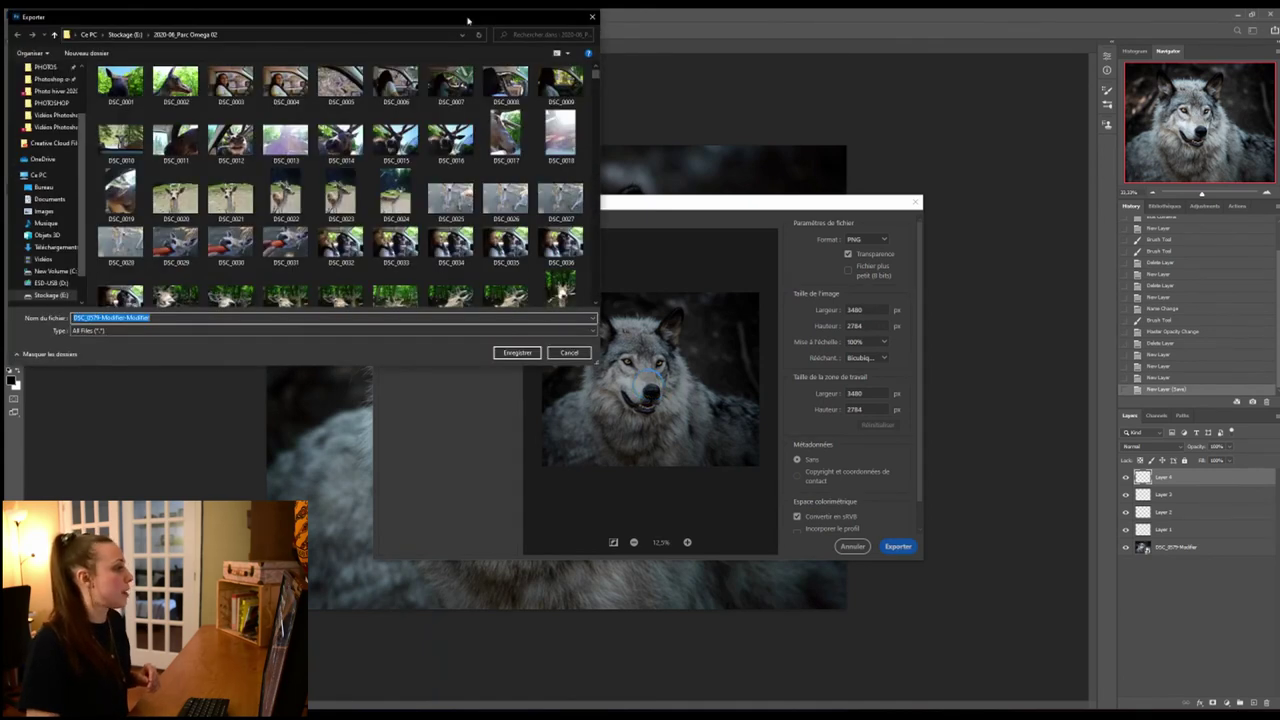